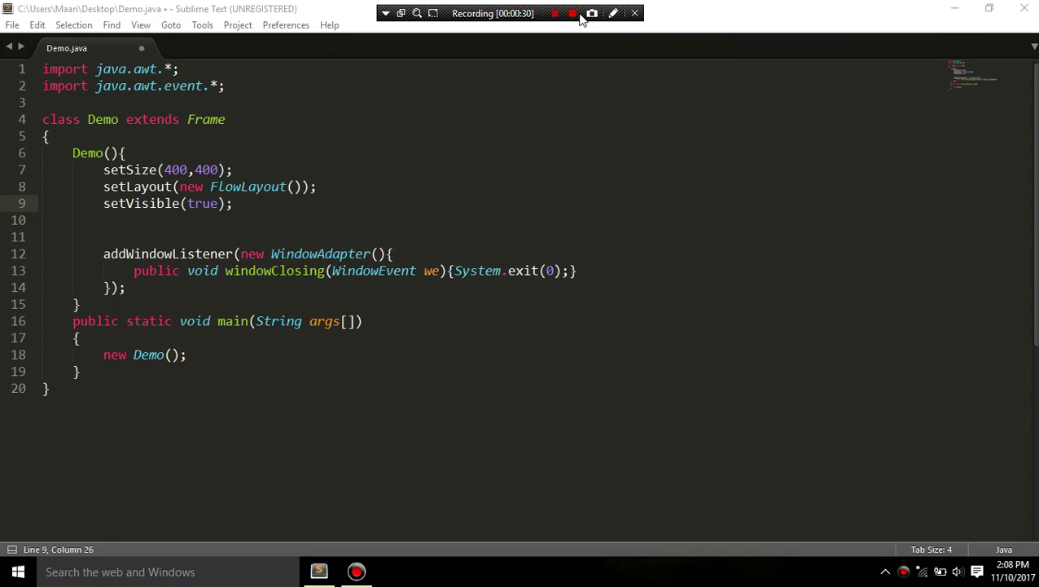
Review the Demo constructor, the new Demo() call in main, and the window-closing listener code
left_click(278, 332)
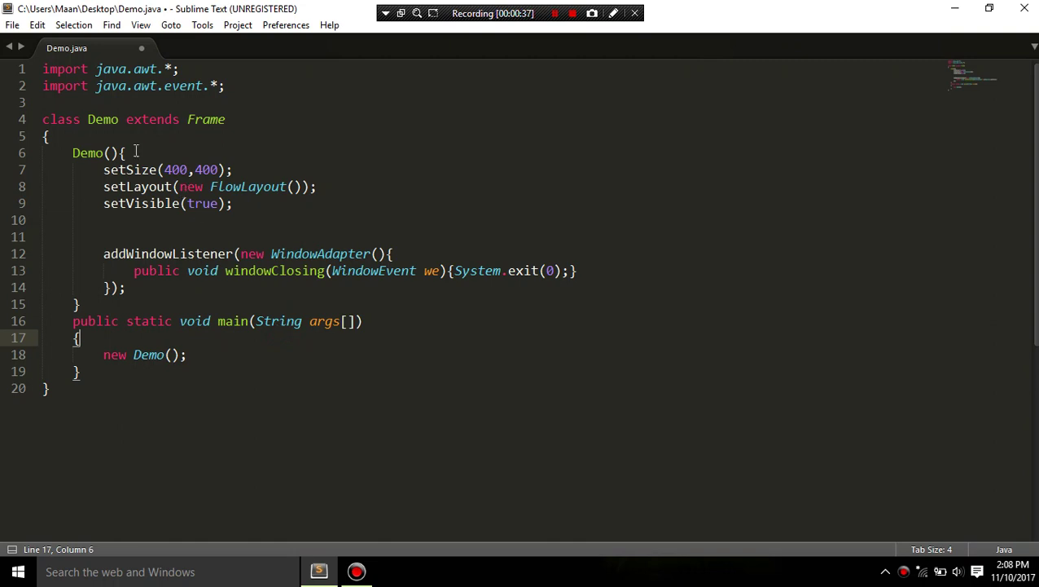
left_click_drag(88, 120, 141, 122)
left_click(79, 153)
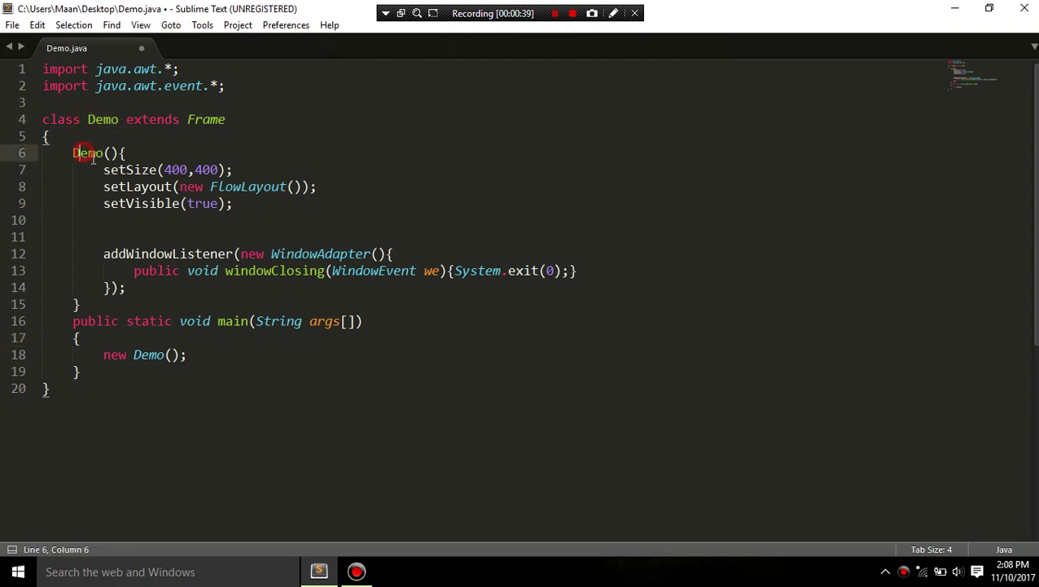
left_click_drag(73, 153, 130, 288)
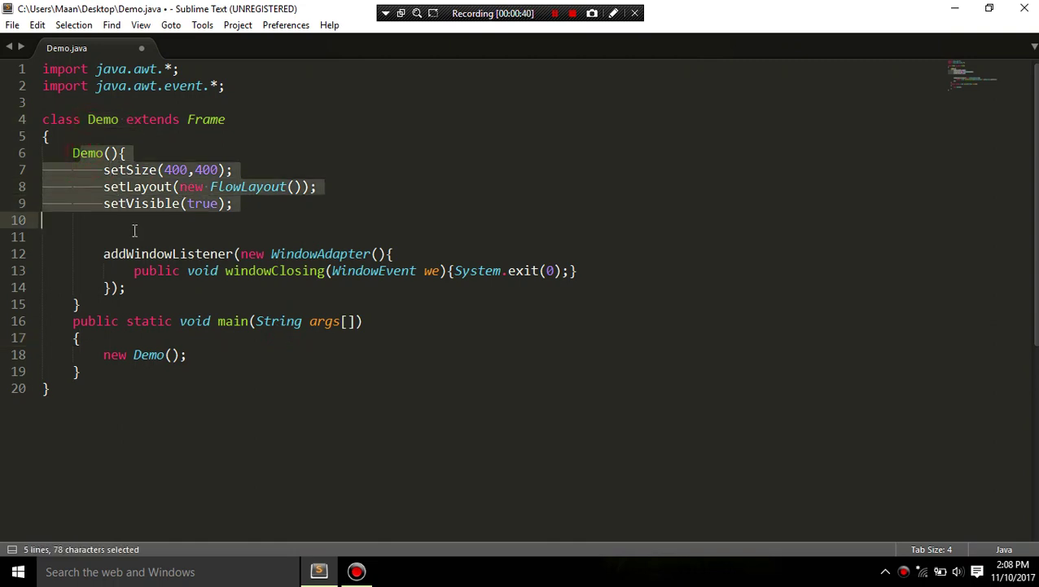
left_click(103, 357)
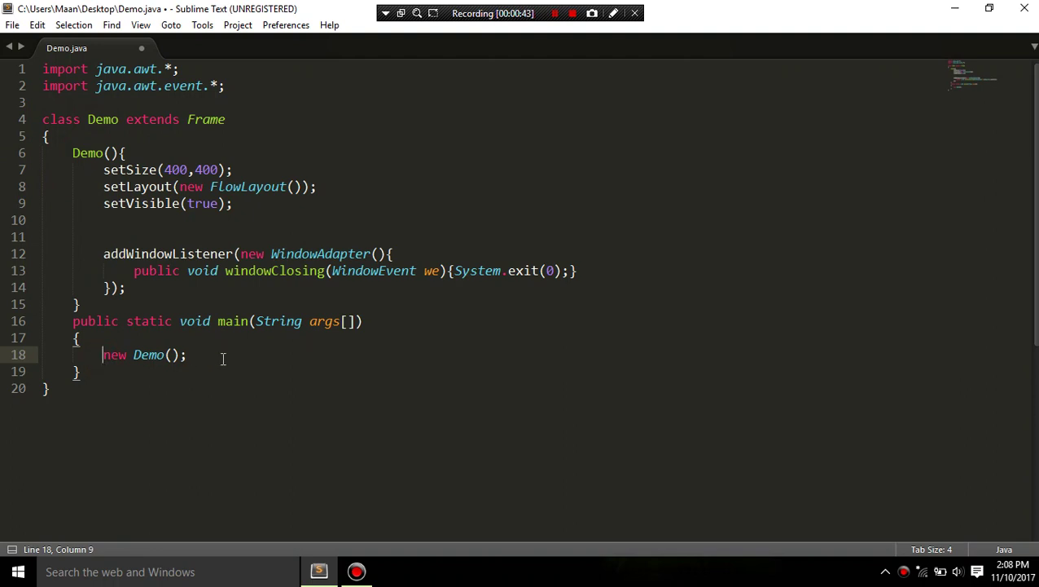
left_click_drag(222, 358, 104, 354)
left_click(102, 354)
left_click_drag(354, 323, 163, 323)
left_click(163, 321)
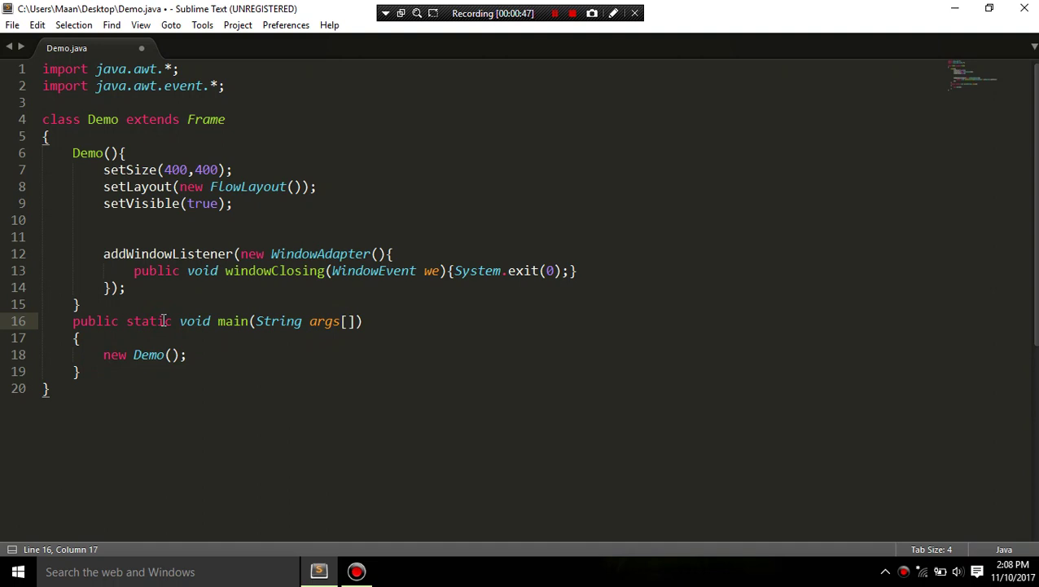
left_click_drag(103, 253, 152, 293)
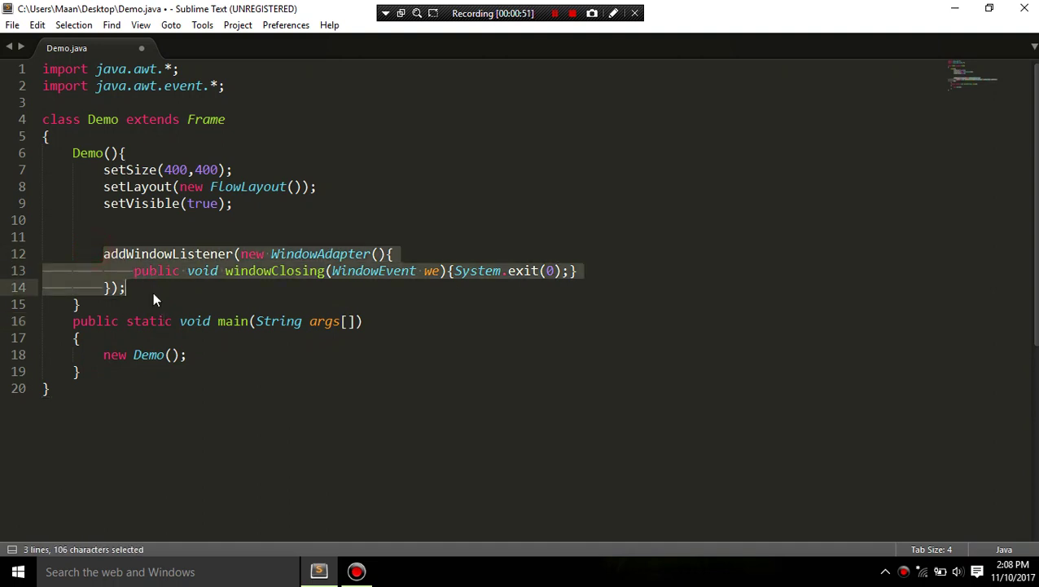
Declare Choice c1 = new Choice(); on line 10 inside the constructor and save
left_click(128, 253)
left_click(119, 228)
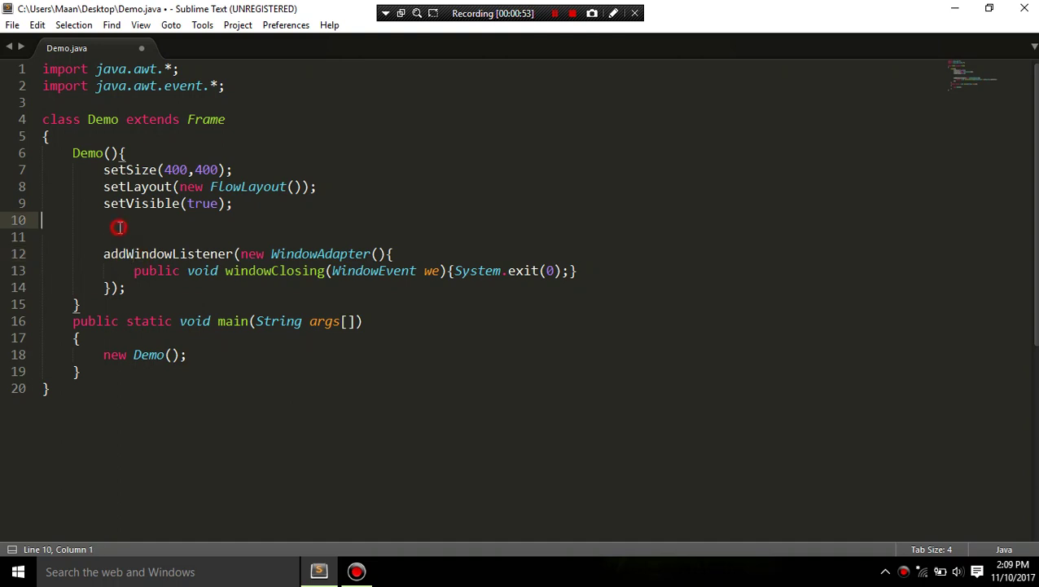
key("Tab")
type("Cho")
type("ice c1 =")
type(" new Ch")
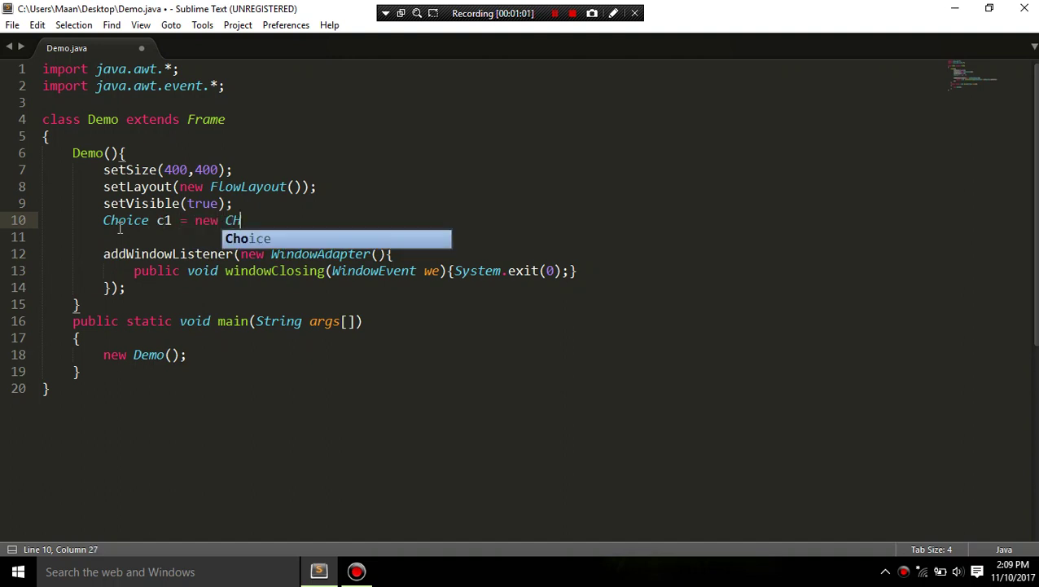
type("oi")
key("BackSpace")
key("BackSpace")
key("BackSpace")
type("H")
key("Return")
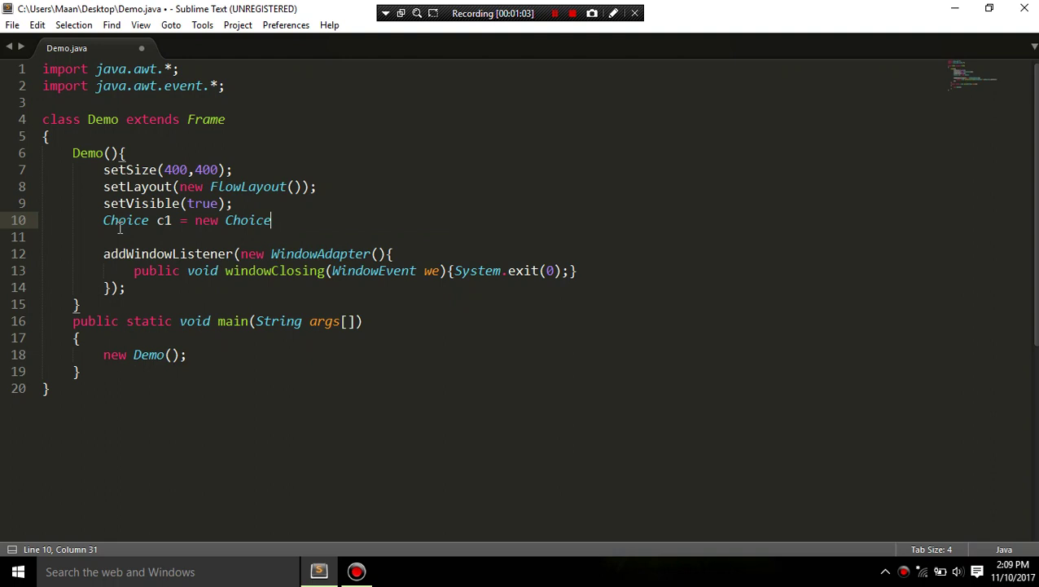
type("();")
key("ctrl+s")
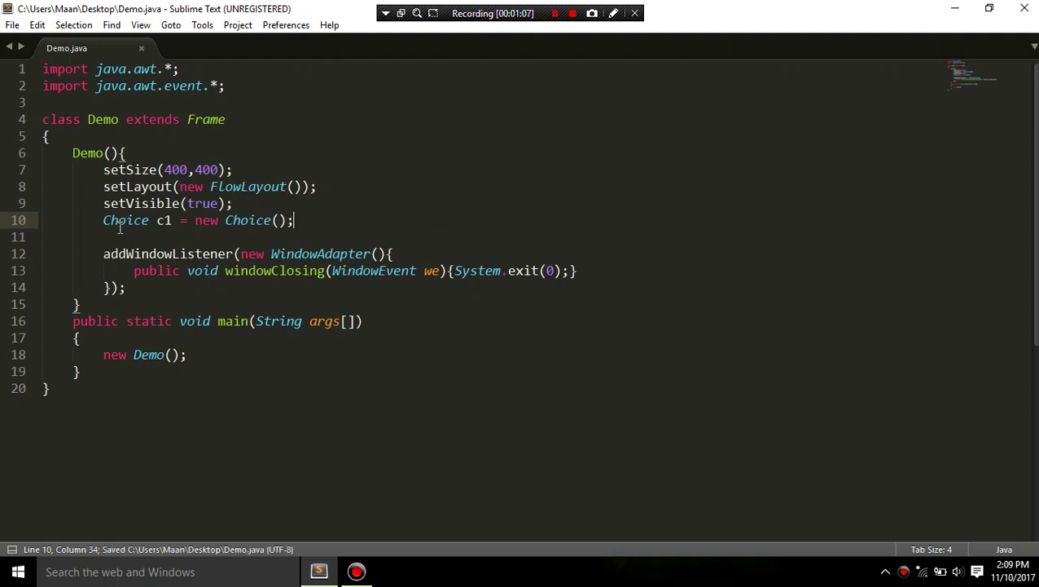
Add add(c1); below the Choice declaration, separate them with a blank line, and save
key("Return")
type("add(")
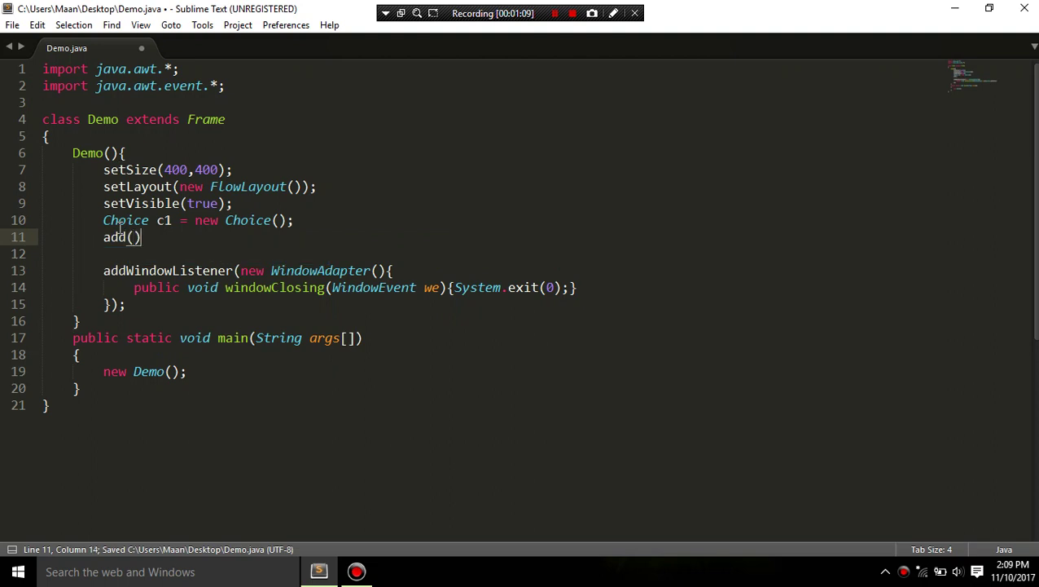
type("c1)")
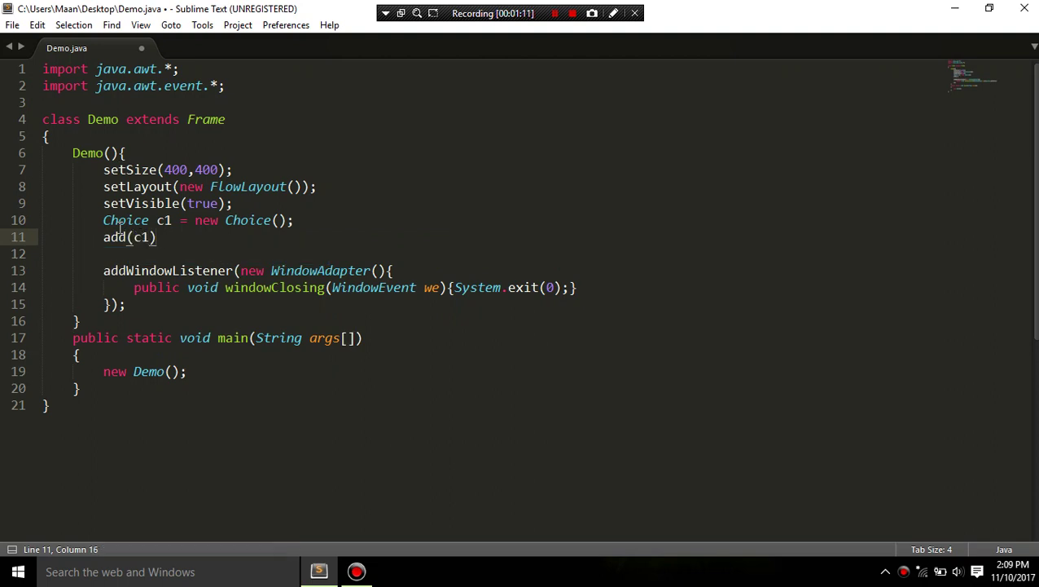
type(";")
key("ctrl+s")
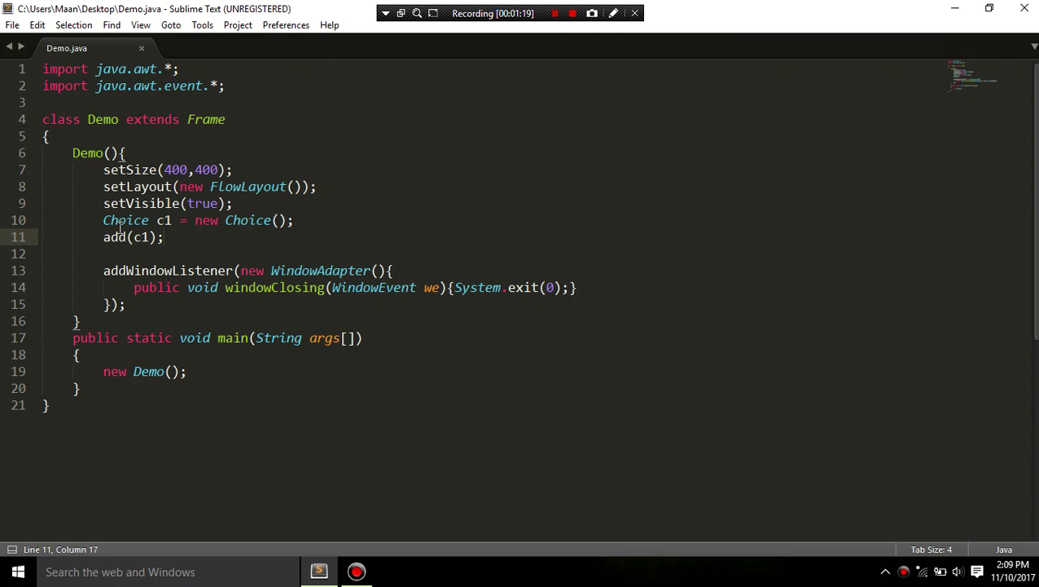
key("Up")
key("Right")
key("Right")
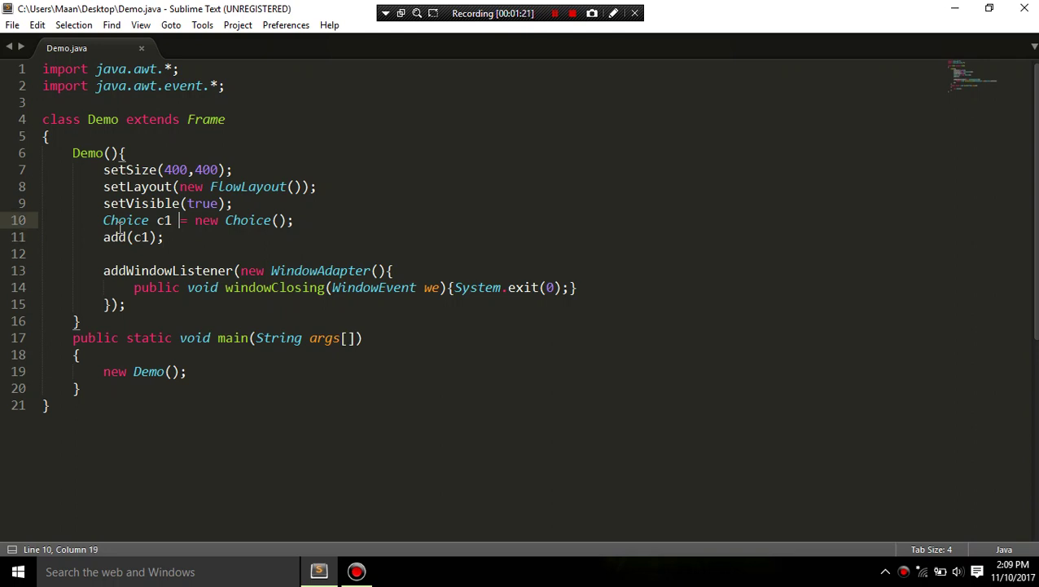
key("Right")
key("Right")
key("Right")
key("Right")
key("Right")
key("Right")
key("Right")
key("Right")
key("Right")
key("Right")
key("Right")
key("Right")
key("Return")
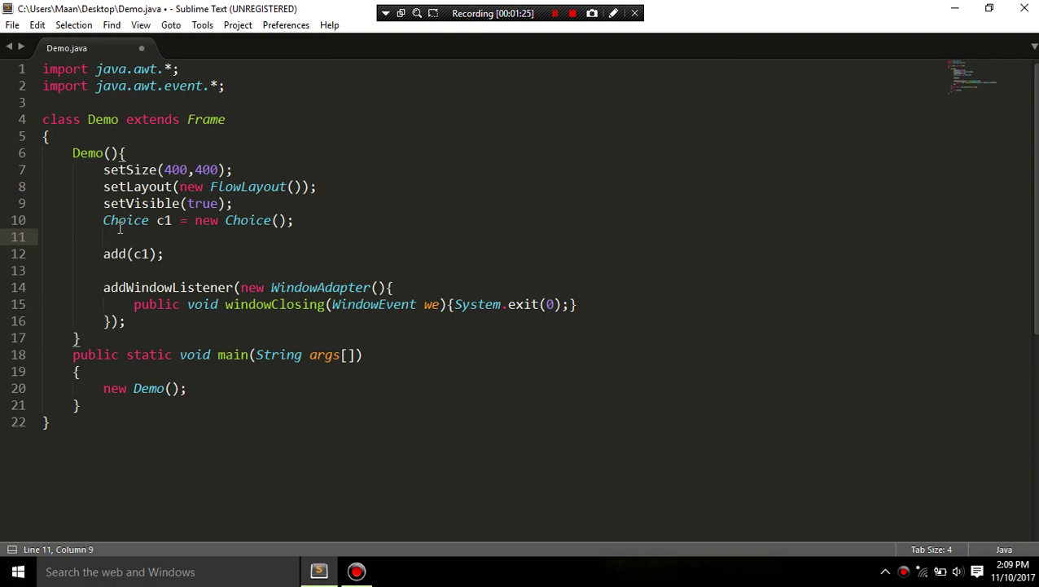
key("ctrl+s")
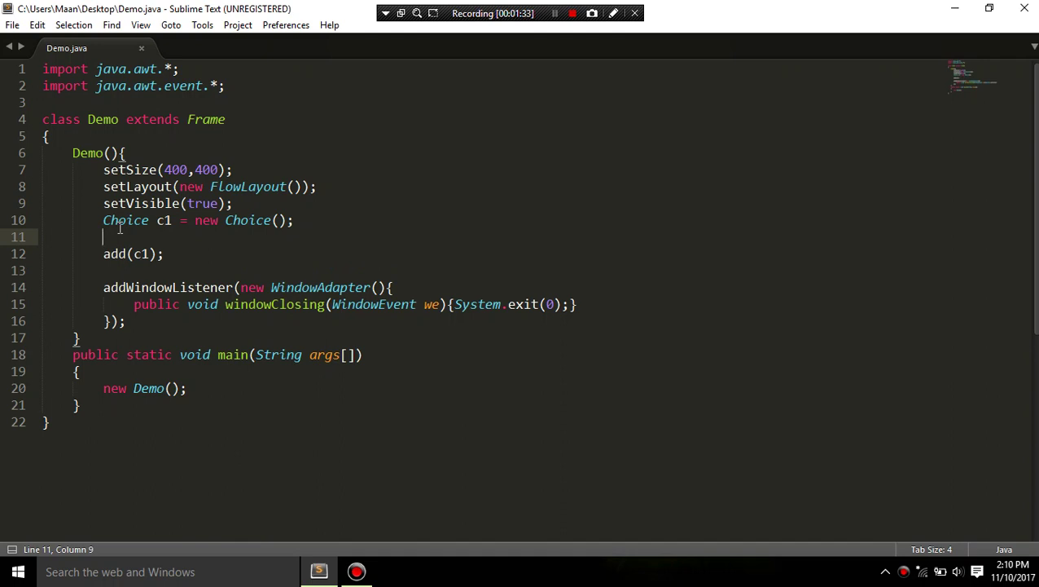
Add c1.add("B.C.A."); as the first course option and save
type("c")
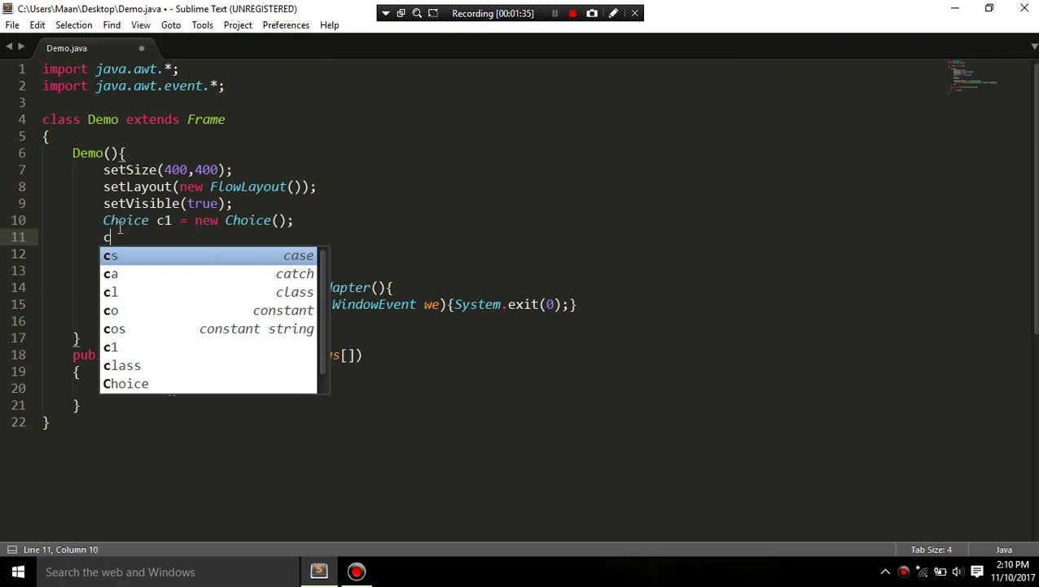
type("1.add")
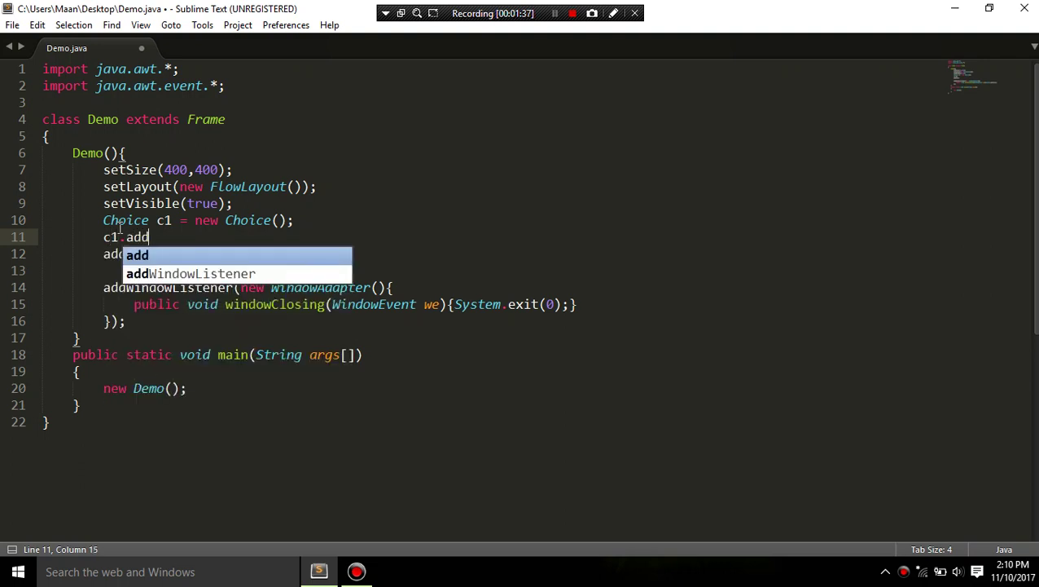
type("()")
key("Left")
type("\"")
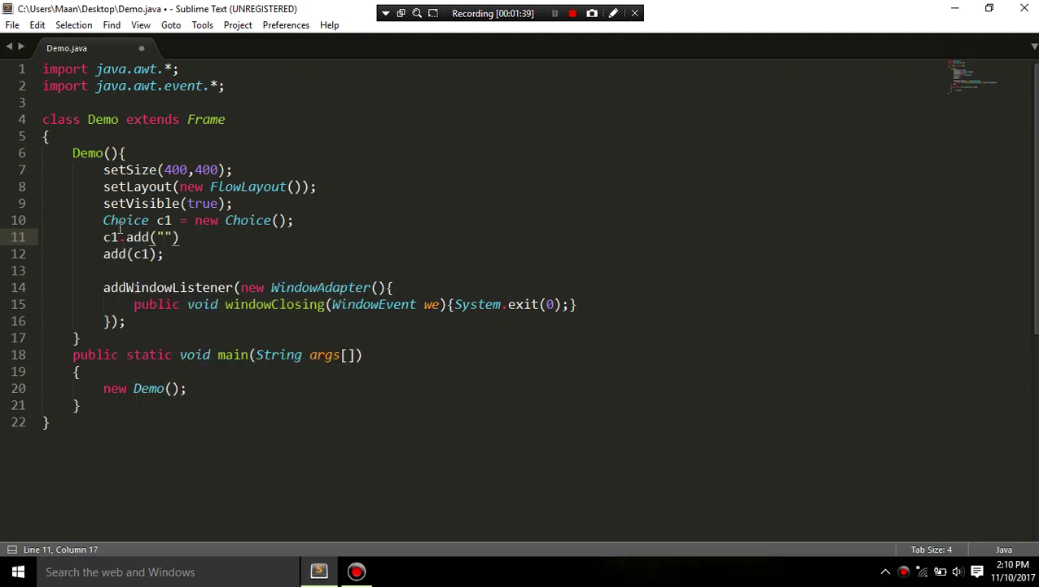
type("Fir")
key("BackSpace")
key("BackSpace")
key("BackSpace")
type("BCA")
type(".")
key("Right")
type(".")
key("Right")
type(".")
key("ctrl+s")
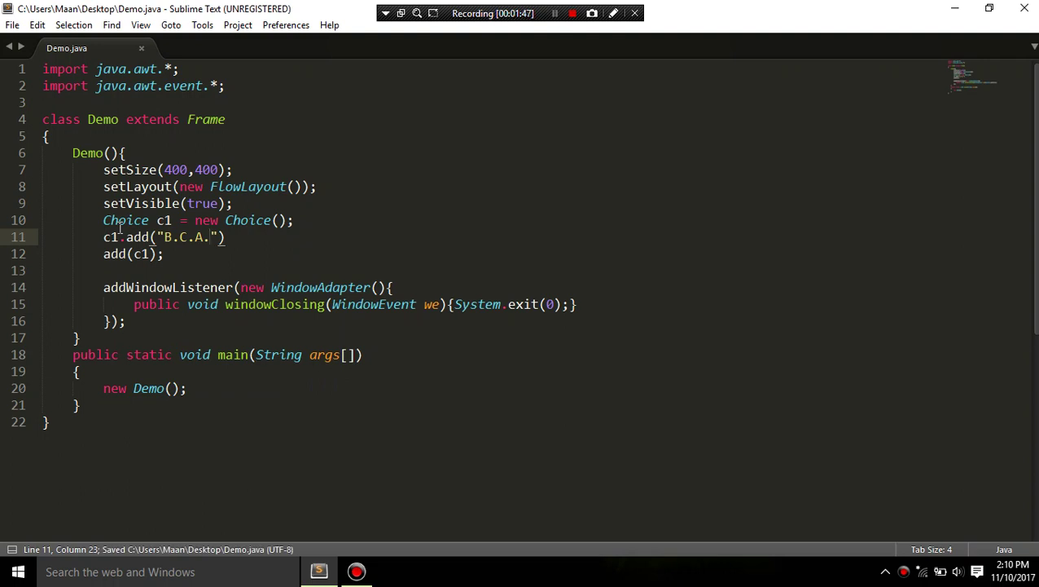
type(";")
Add c1.add("B.Tech."); as the second course option
key("Return")
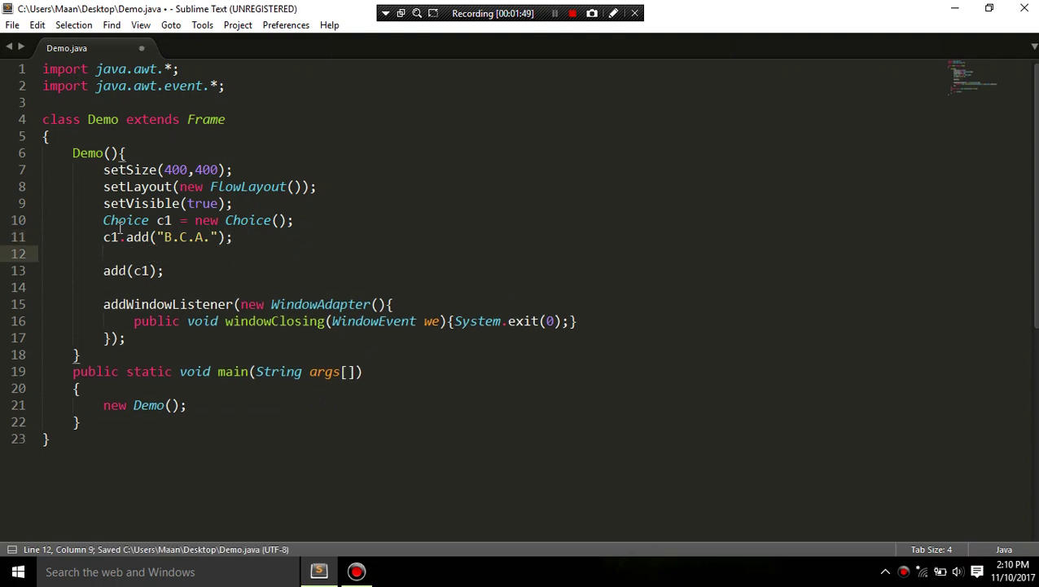
type("c1.ad")
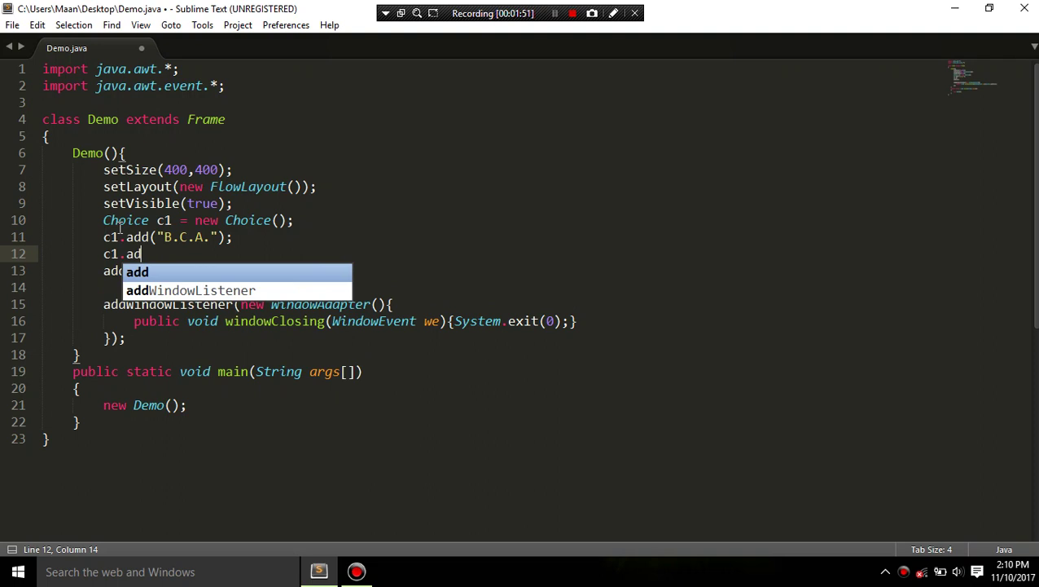
type("d()")
key("Left")
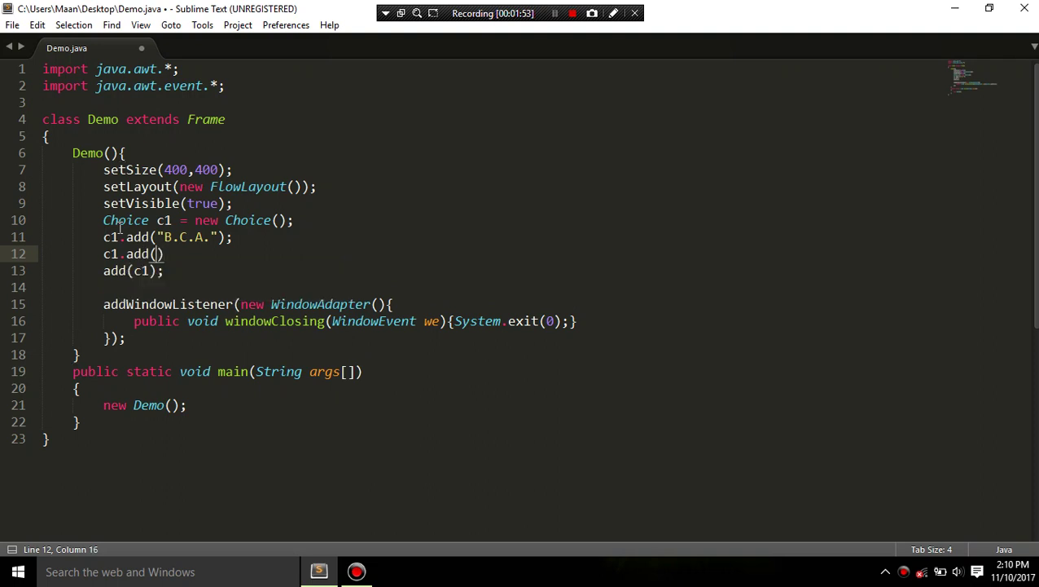
type("\"B.T")
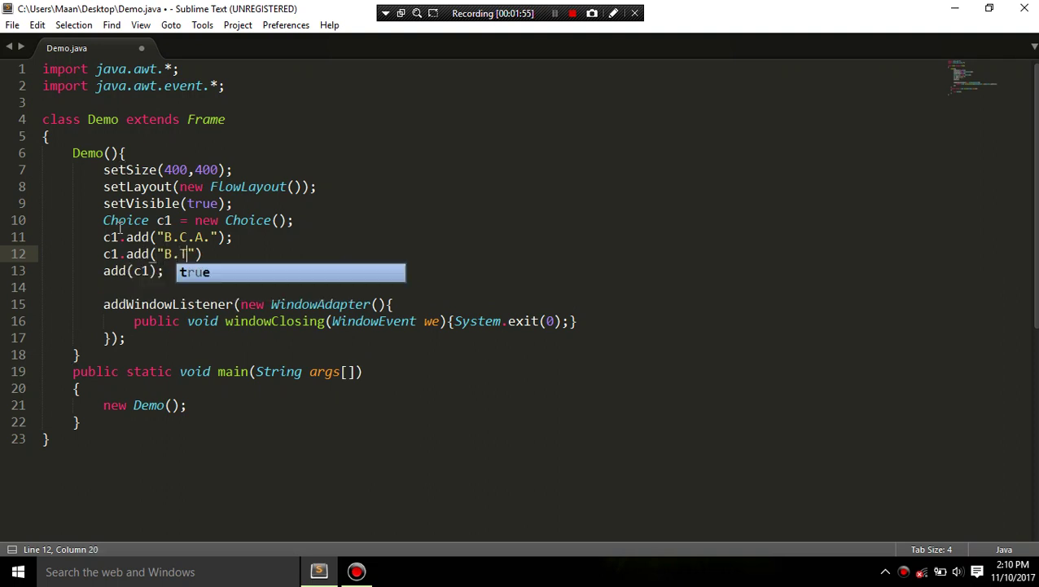
type("ech.")
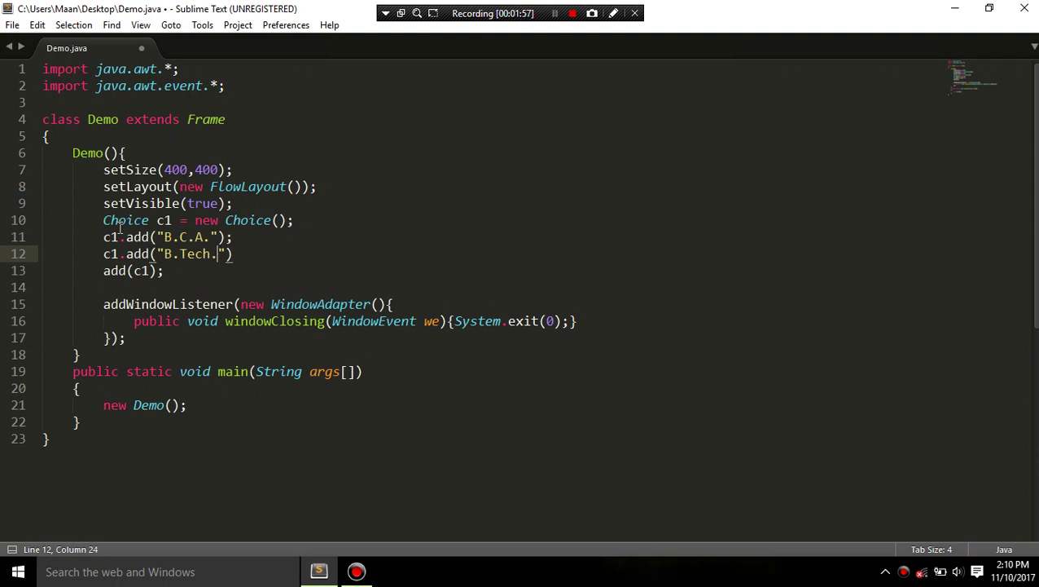
key("Right")
Add c1.add("M.C.A."); as the third course option
key("Right")
type(";")
key("Return")
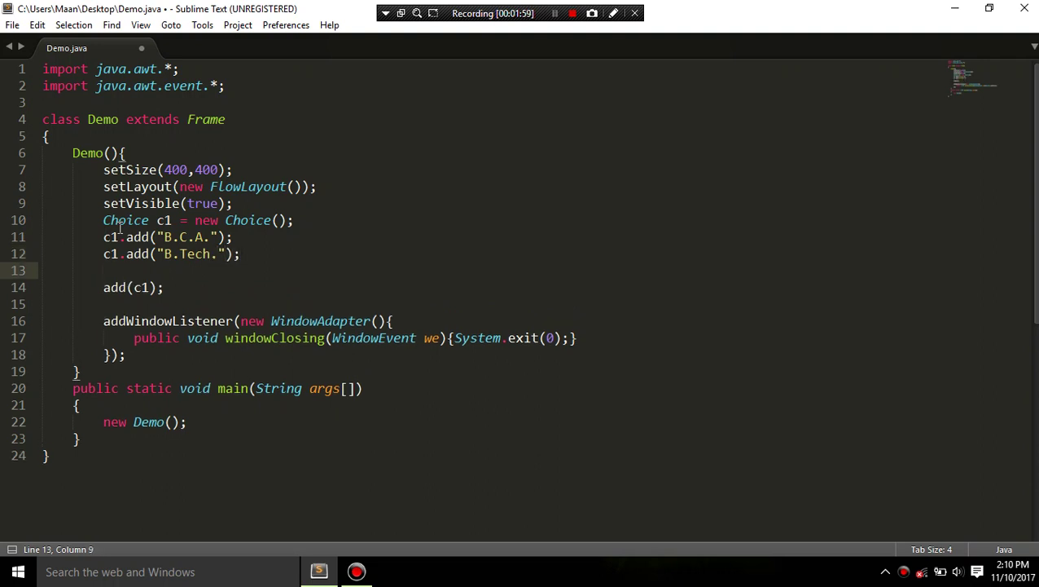
type("c1.add")
type("(")
key("Right")
type("\"")
type("M.")
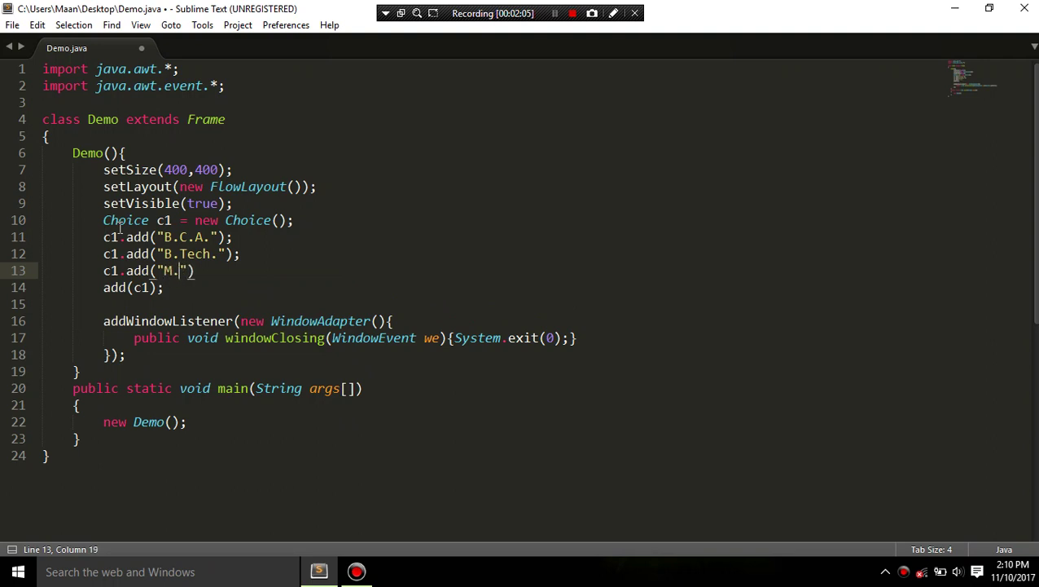
type("C.A")
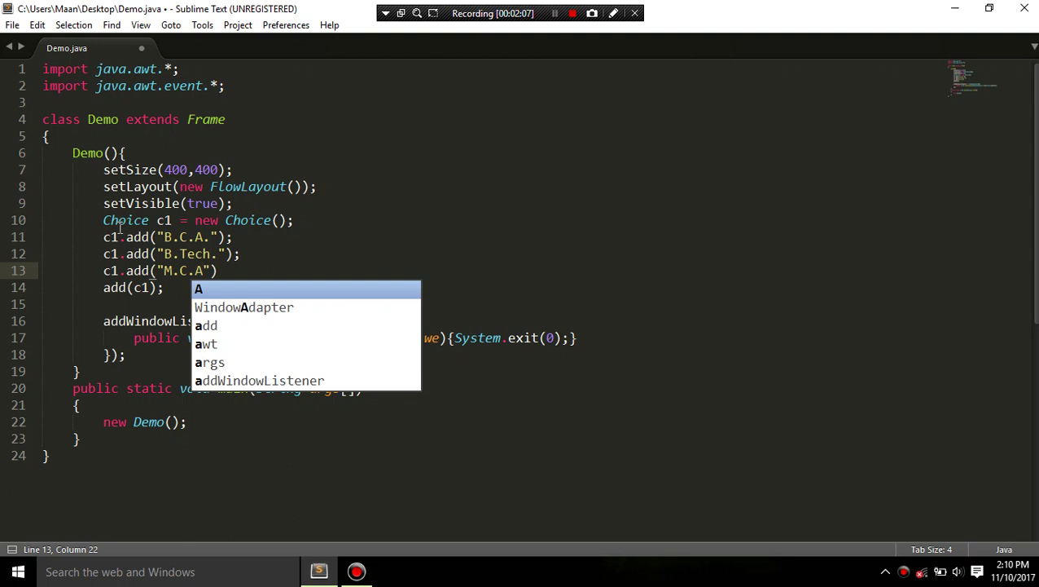
key("Escape")
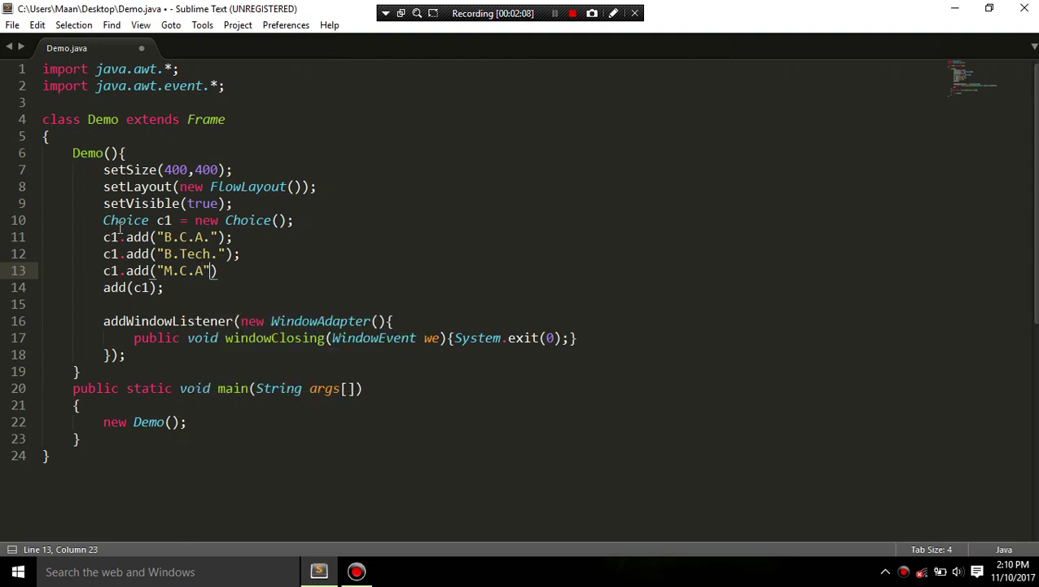
type(".")
key("Right")
key("Right")
type(";")
Add c1.add("M.Tech.") as the fourth course option and save
key("Return")
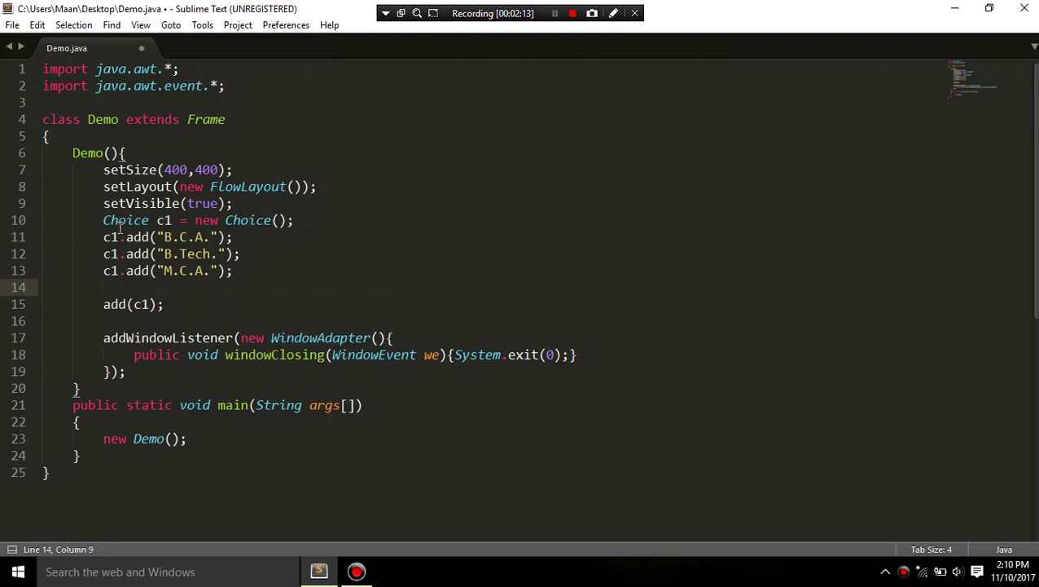
type("c1.add")
key("BackSpace")
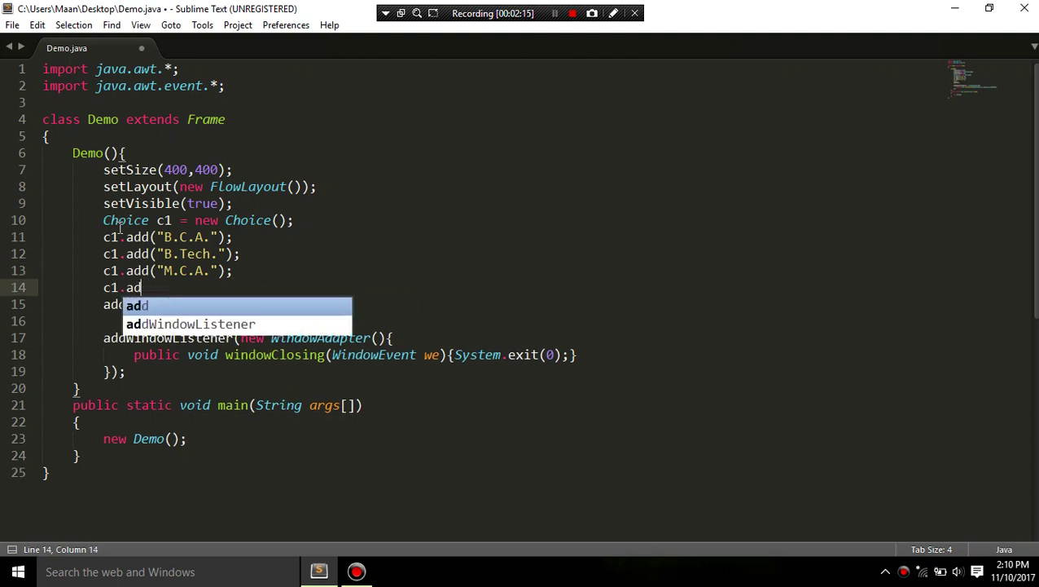
type("d(")
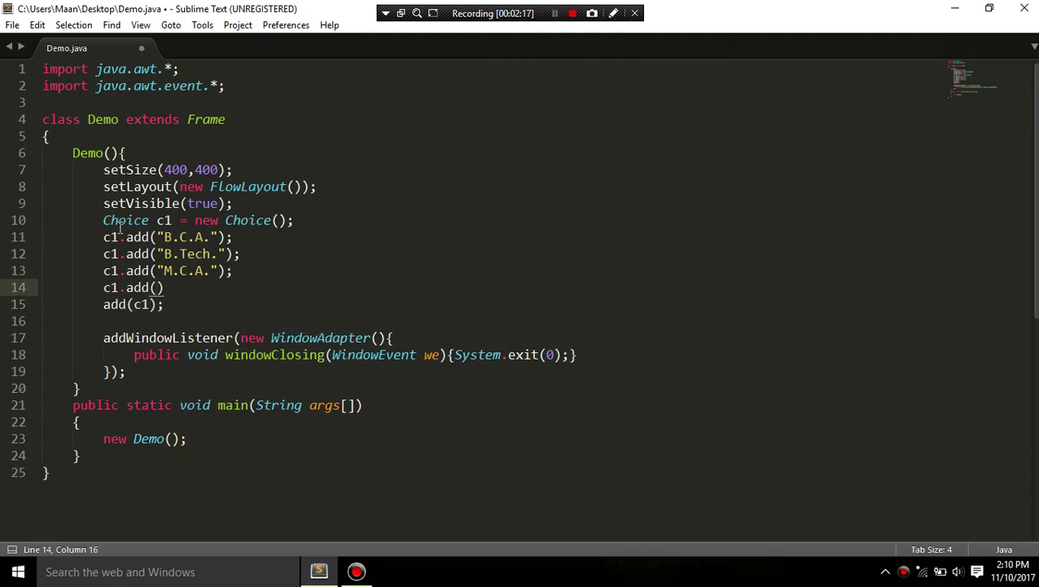
type("\"M.")
type("Tech.")
key("ctrl+s")
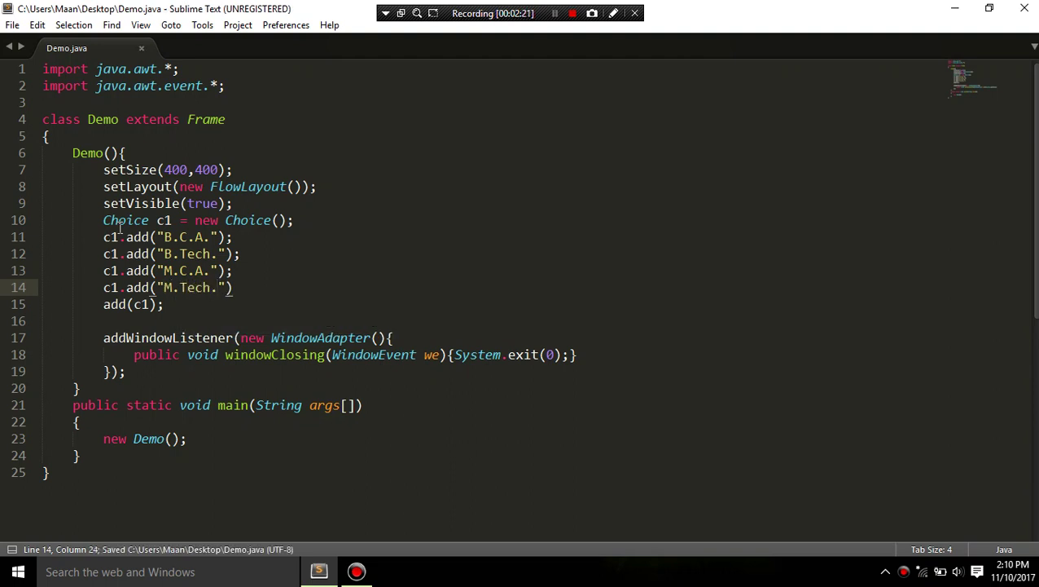
type("\")")
Open Command Prompt, change into the Desktop folder, and compile Demo.java with javac
key("super")
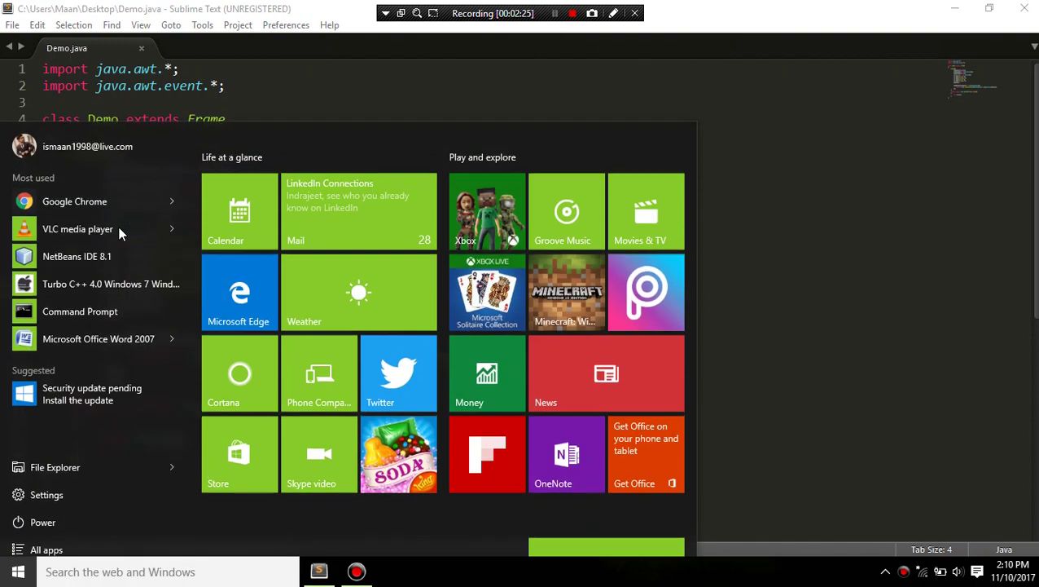
type("cmd")
key("Return")
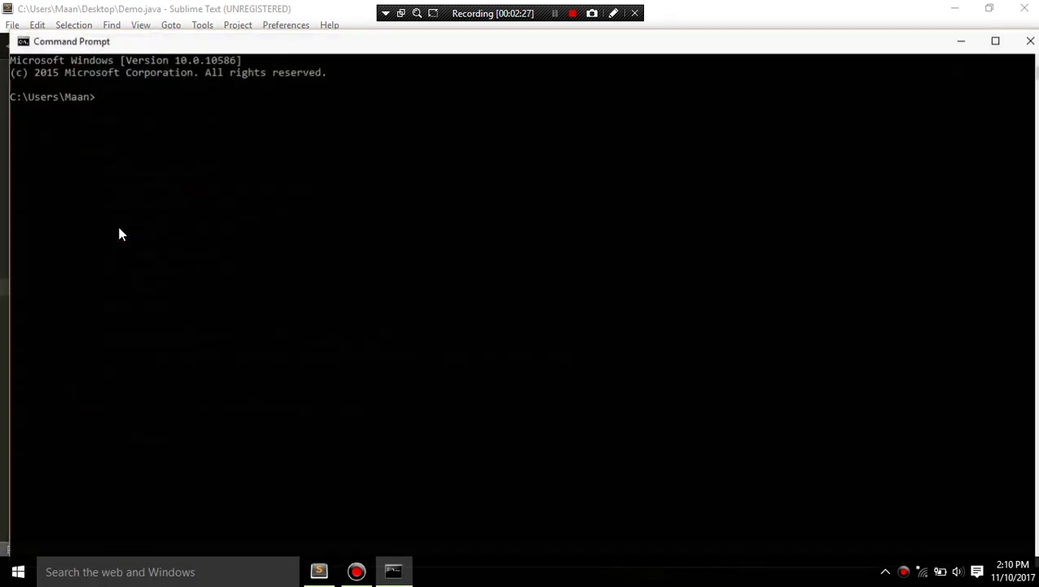
type("cd Deskt")
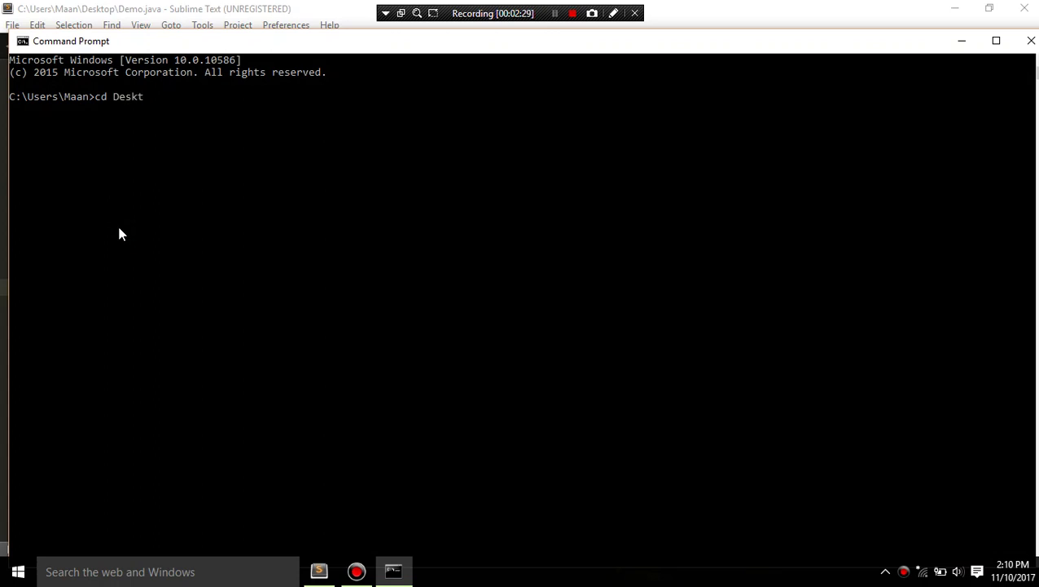
type("op")
key("Return")
type("ja")
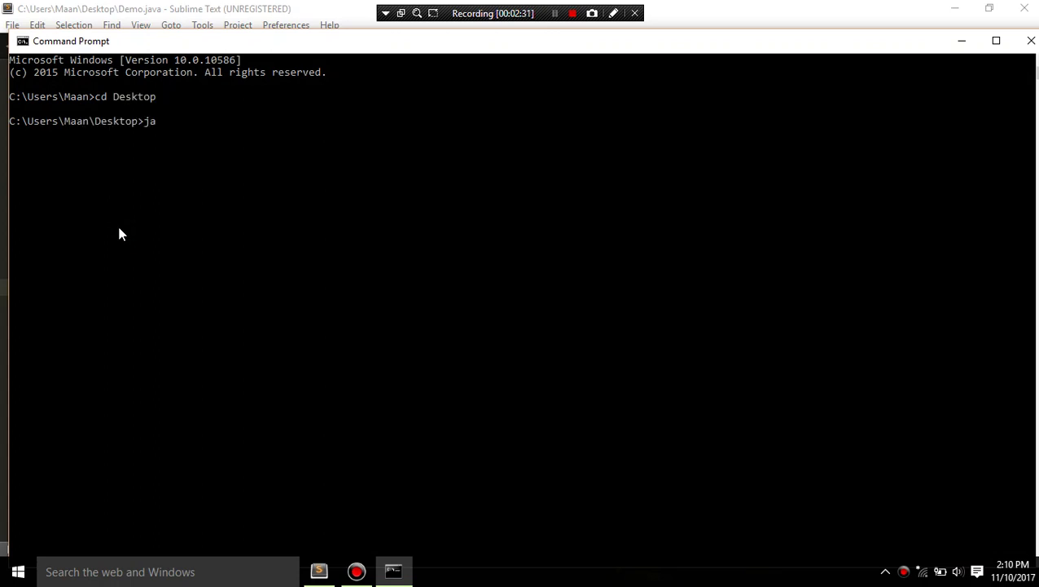
type("vac")
type(" Demo.java")
key("Return")
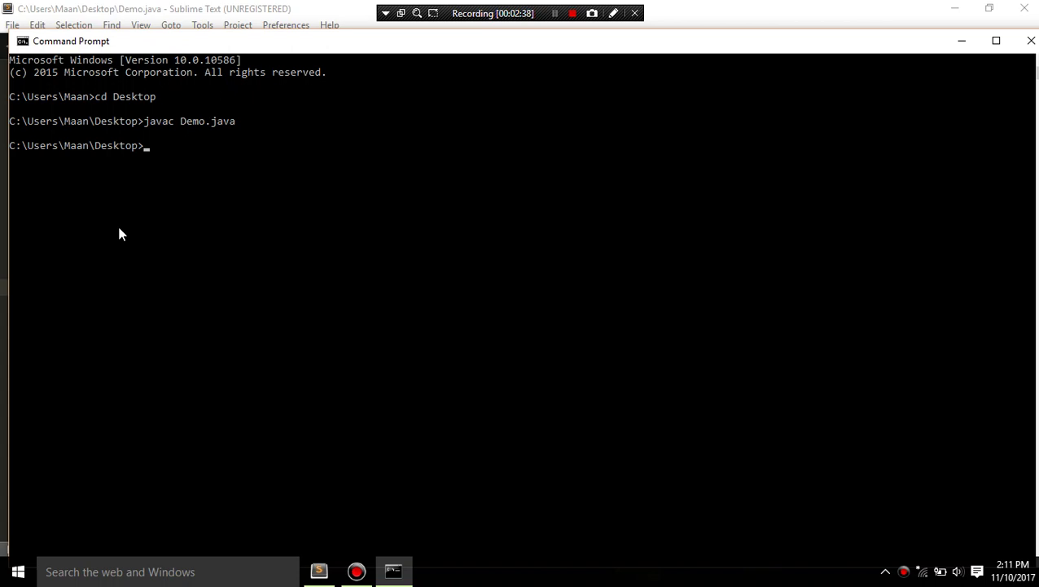
Run java Demo, move the window toward the screen centre, and choose B.Tech. as the course
type("java Demo")
key("Return")
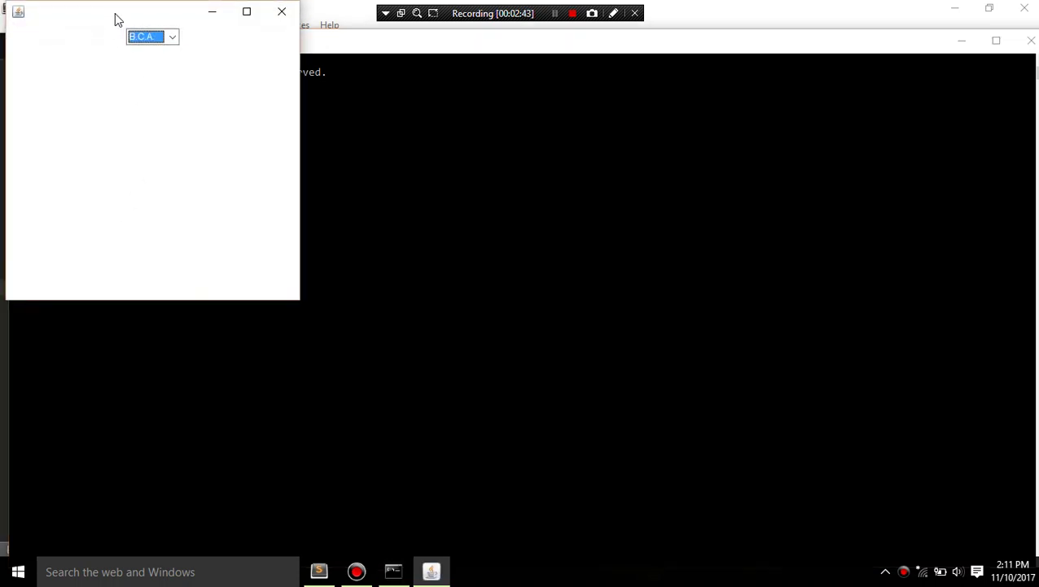
mouse_move(115, 18)
left_mouse_down()
mouse_move(260, 30)
mouse_move(457, 114)
mouse_move(583, 149)
left_mouse_up()
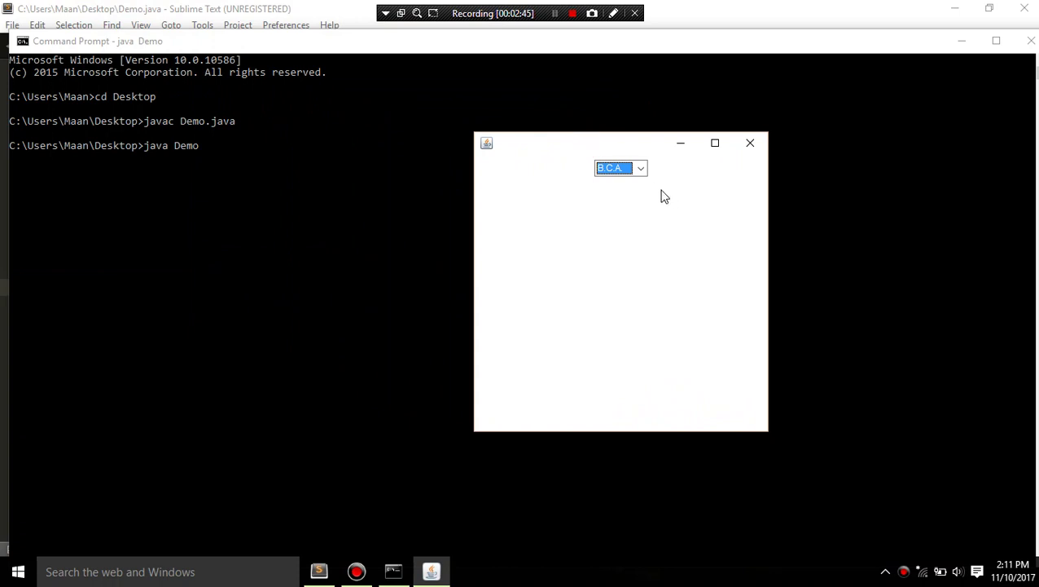
left_click(641, 170)
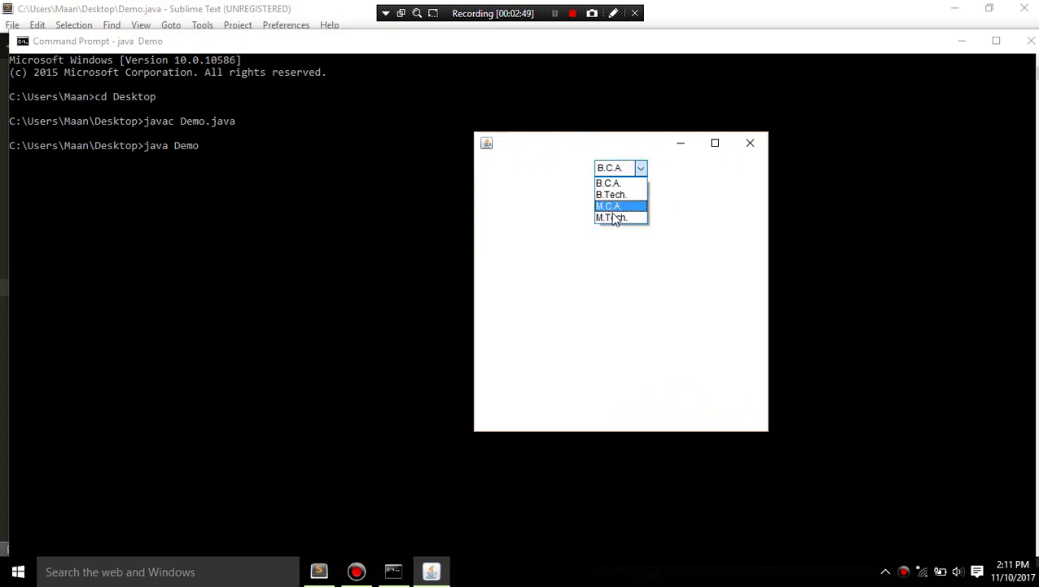
left_click(642, 168)
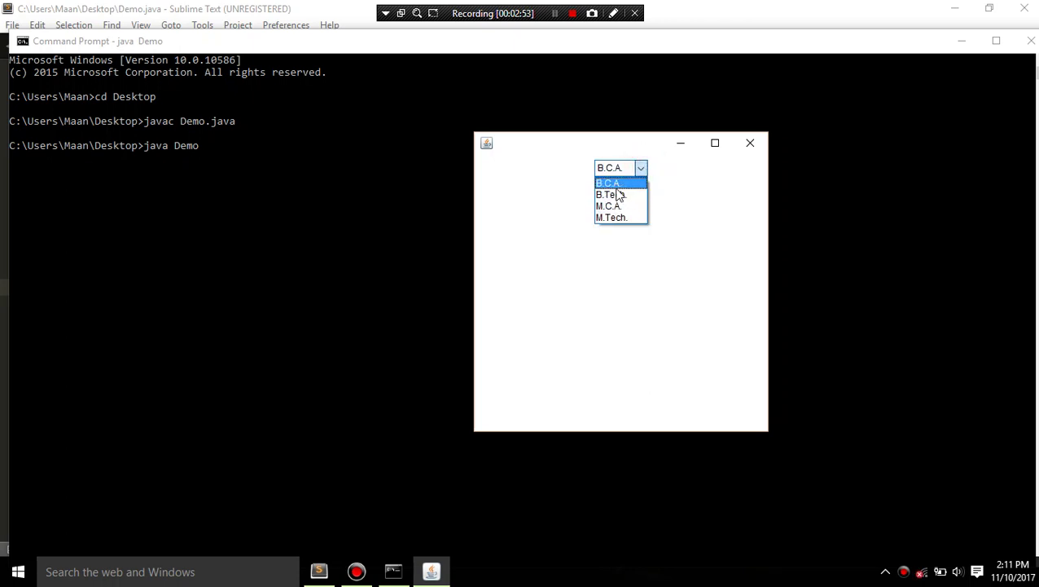
left_click(615, 195)
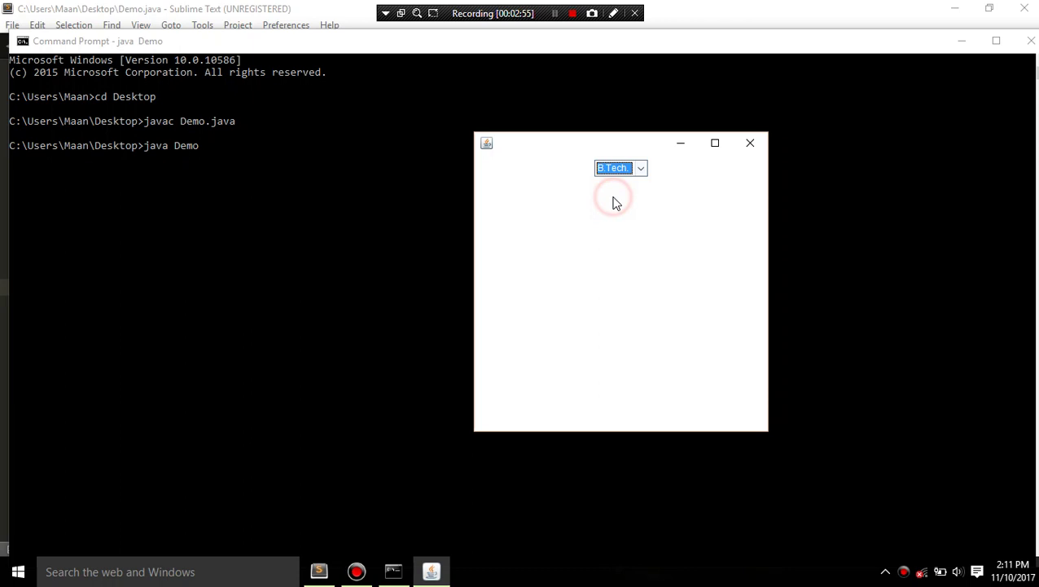
Switch the course selection through B.Tech., M.C.A. and M.Tech
left_click(642, 168)
scroll(635, 200, "up", 1)
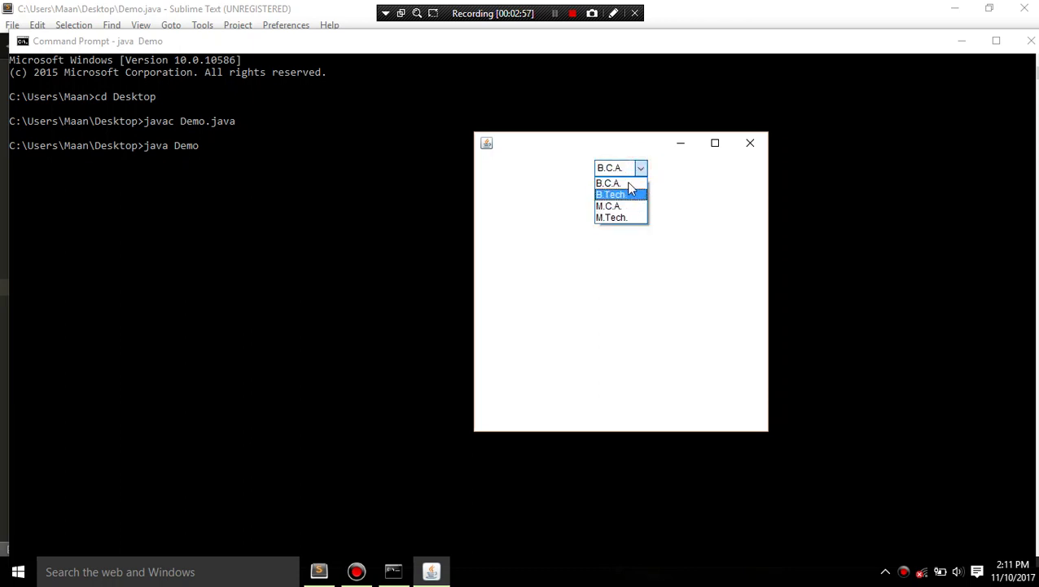
left_click(642, 168)
left_click(632, 193)
left_click(641, 169)
left_click(626, 202)
left_click(643, 168)
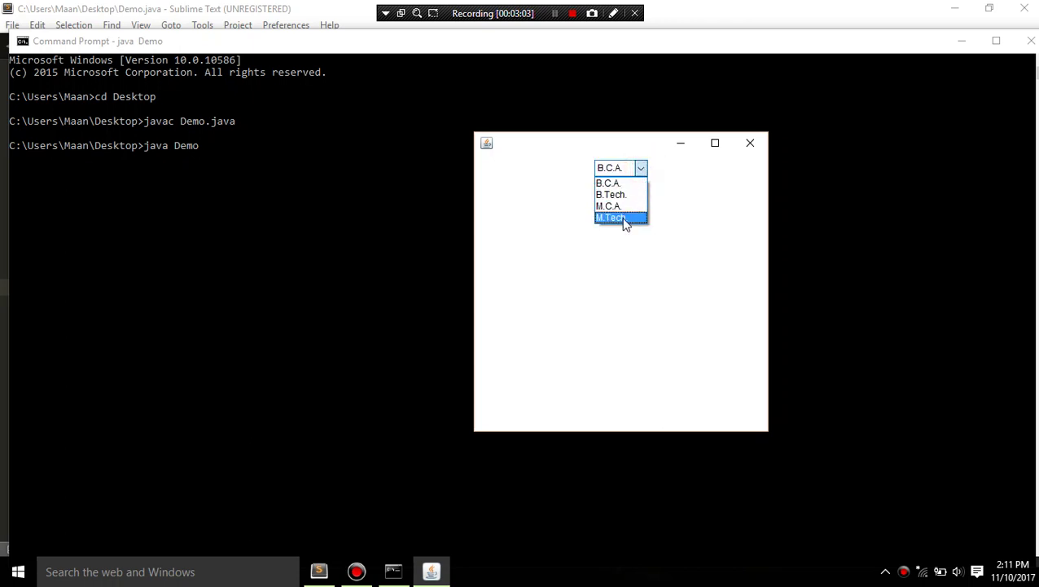
left_click(620, 219)
left_click(641, 171)
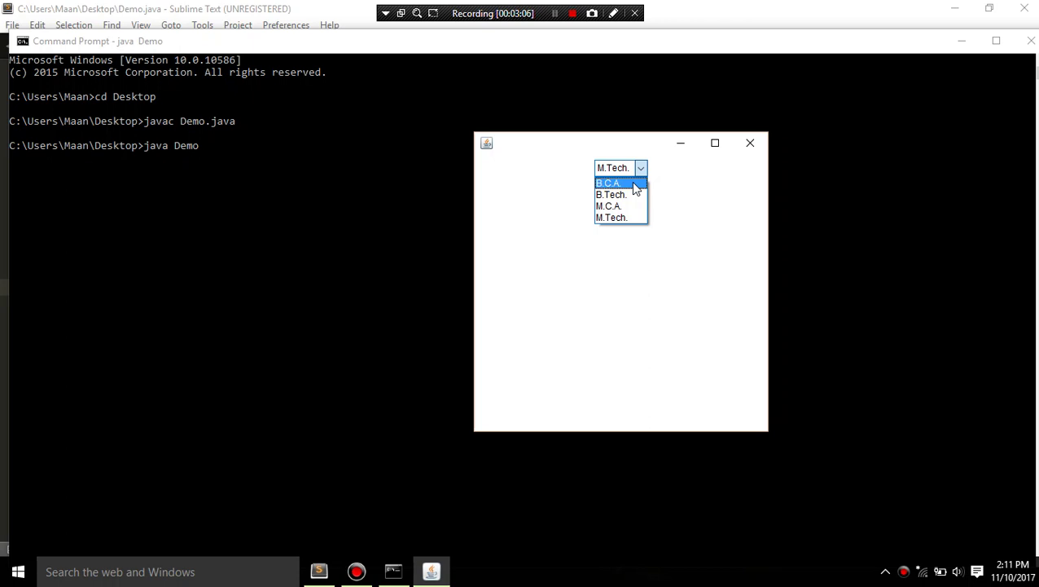
left_click(751, 147)
Close the demo window, minimize the console, and indent blank line 16 in Demo.java
left_click(751, 146)
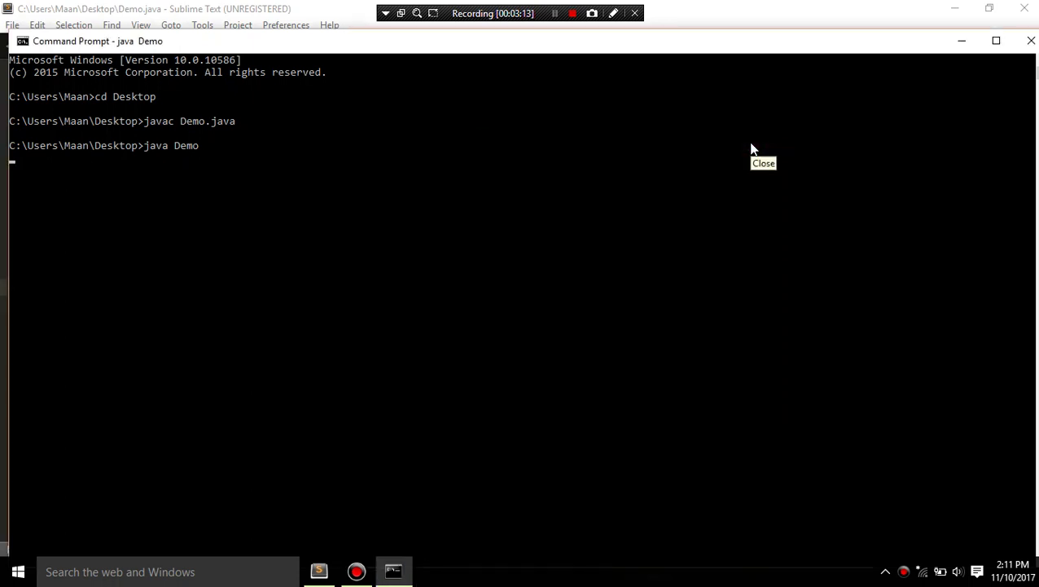
left_click(962, 40)
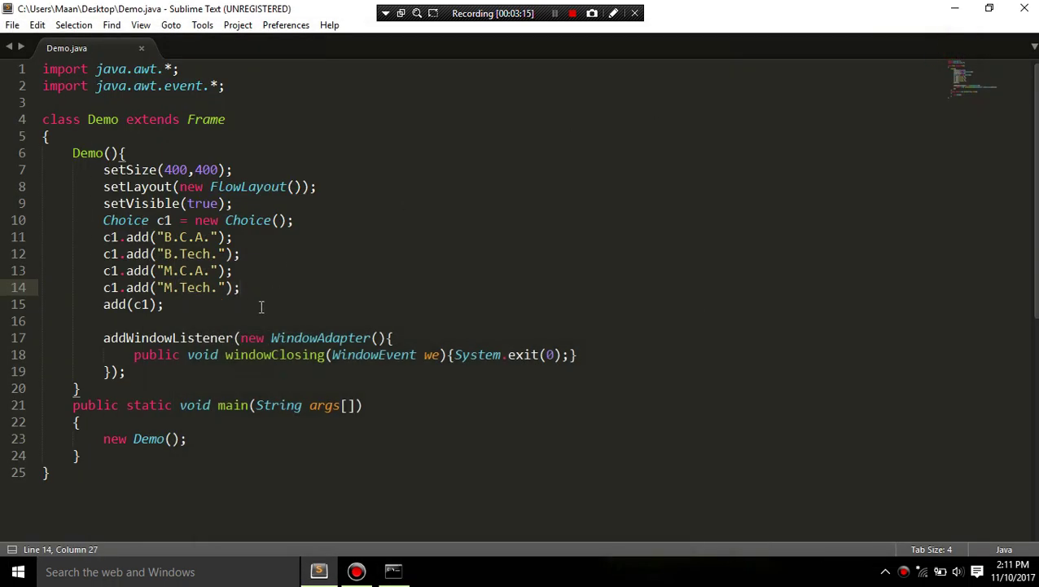
left_click(216, 385)
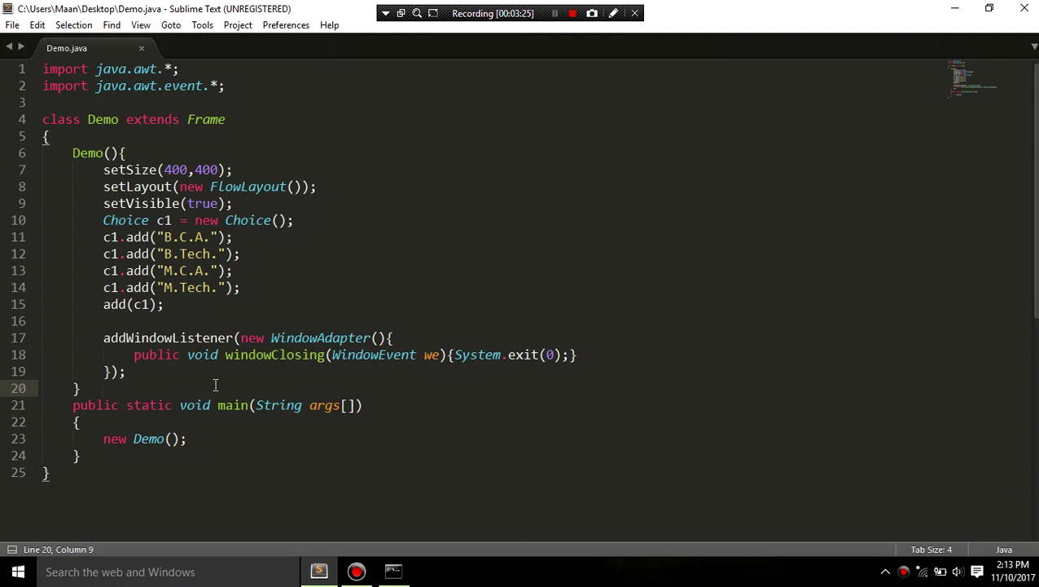
key("Up")
key("Up")
key("Up")
key("Up")
key("Up")
key("Down")
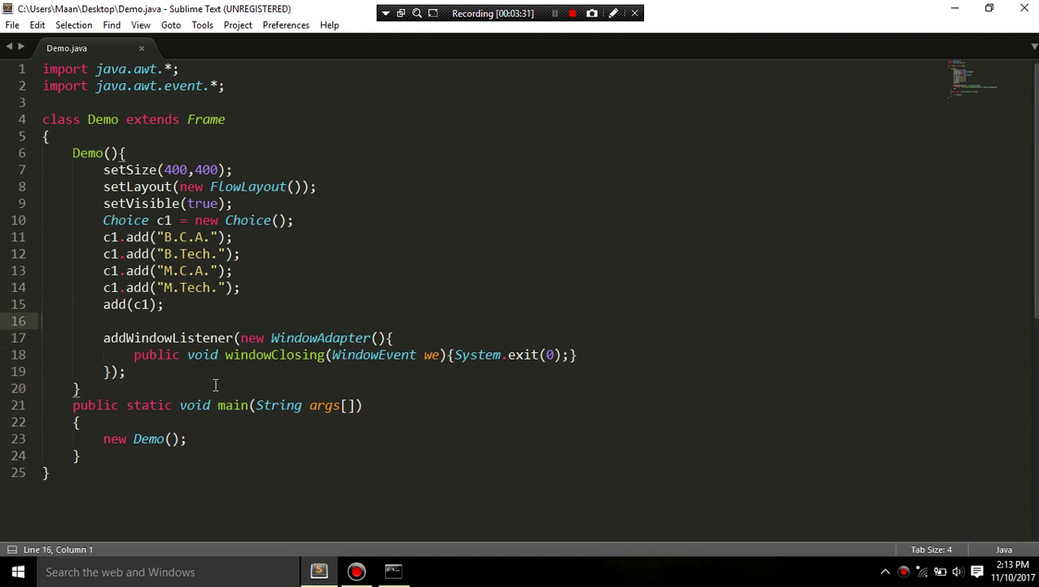
key("Tab")
Declare TextField t = new TextField(20); on line 16 and save
type("T")
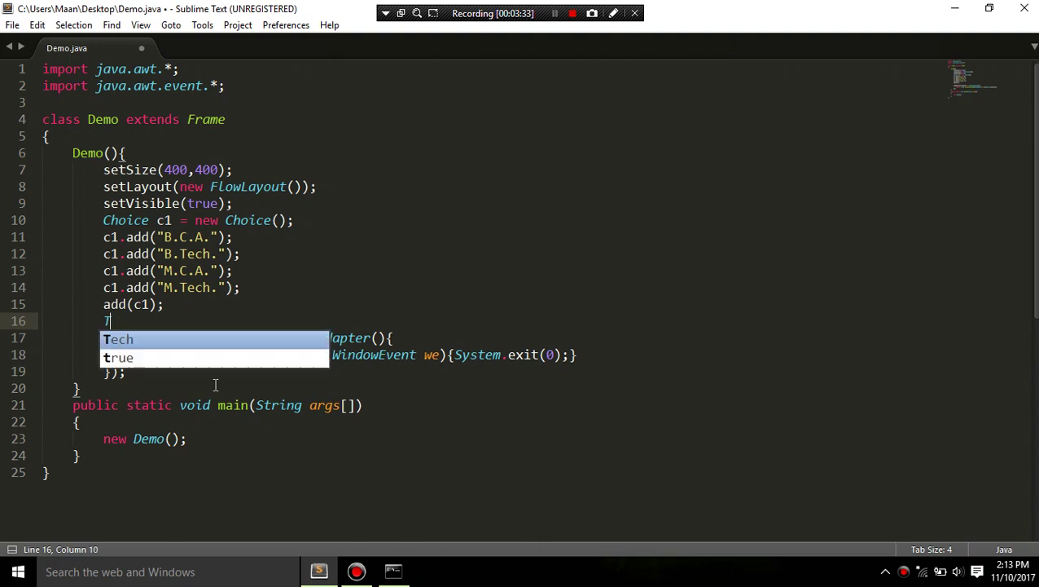
type("ext")
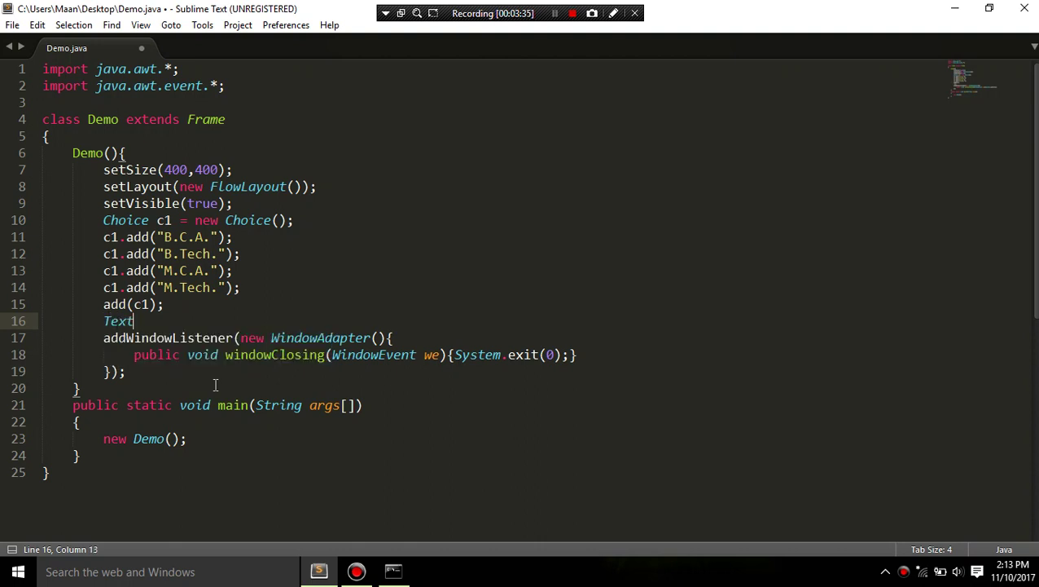
type("Fie")
key("BackSpace")
key("BackSpace")
type("iel")
type("d")
key("BackSpace")
type("t")
type(" = new Text")
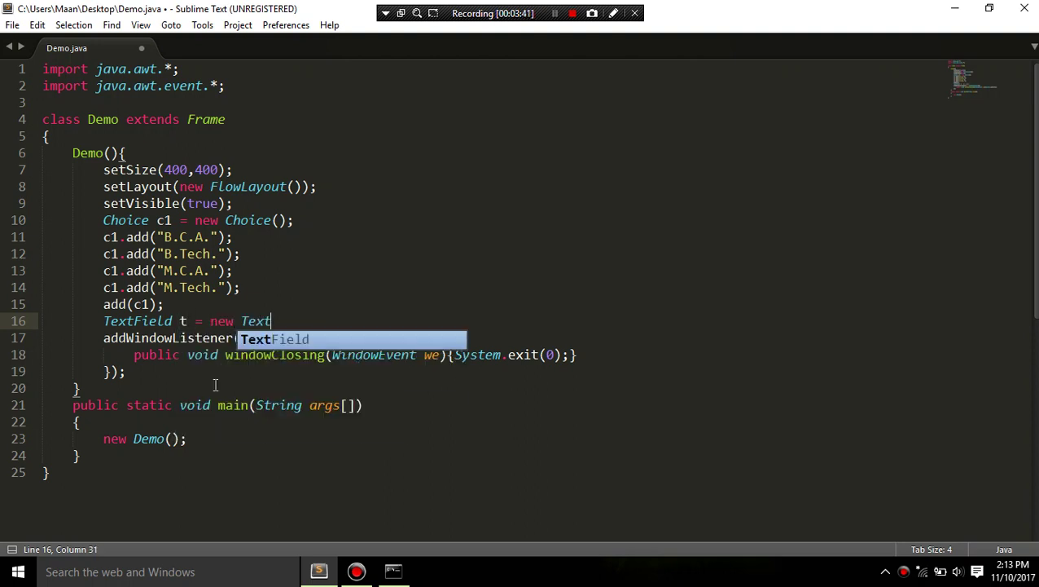
key("Escape")
type("Field()")
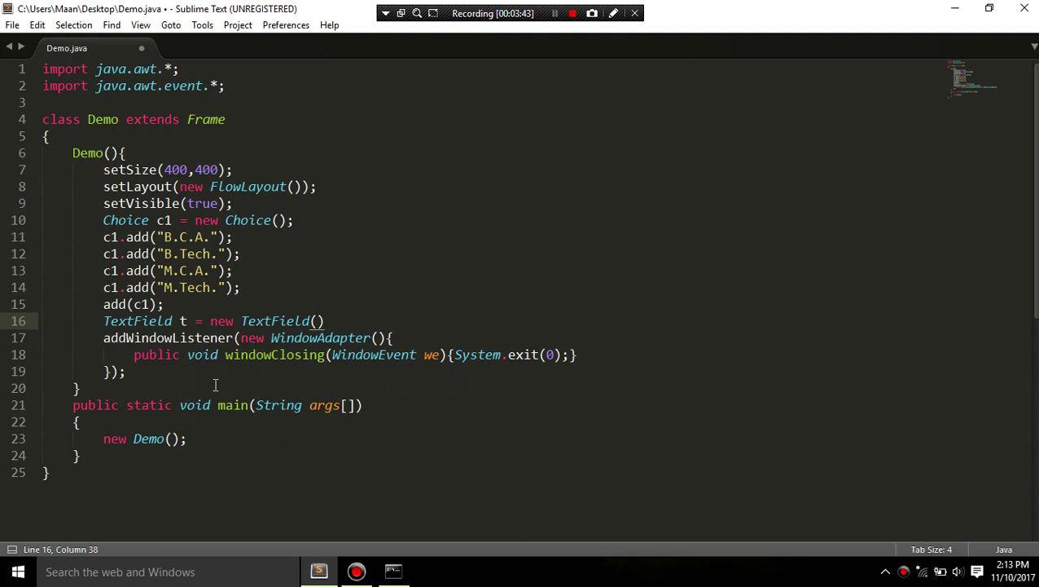
key("Left")
type("\"")
type("\"")
type(";")
key("Left")
key("Left")
key("Left")
key("BackSpace")
key("ctrl+s")
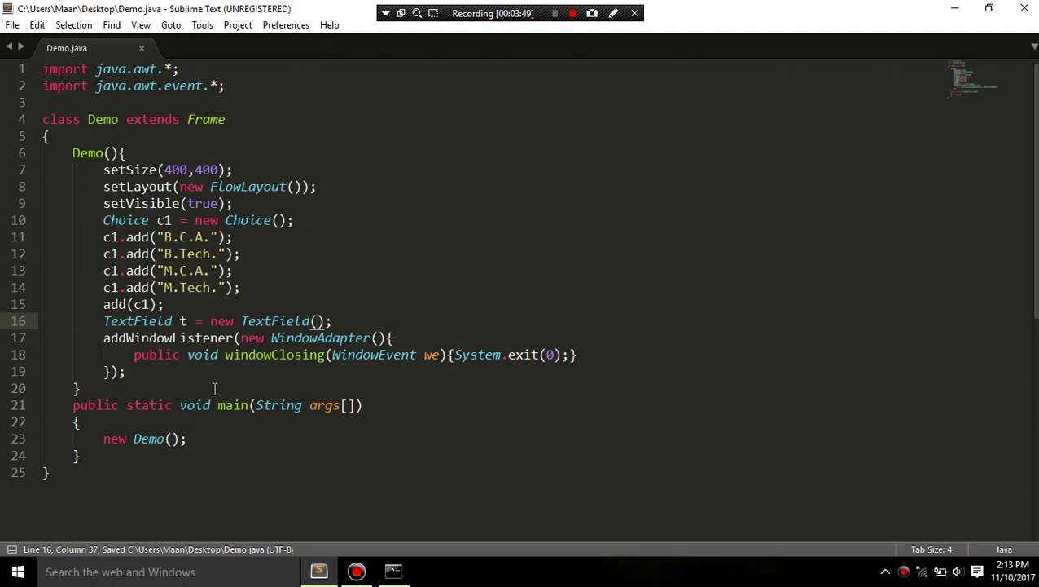
type("20")
key("ctrl+s")
Add add(t); below the TextField declaration and save
key("End")
key("Return")
type("ad")
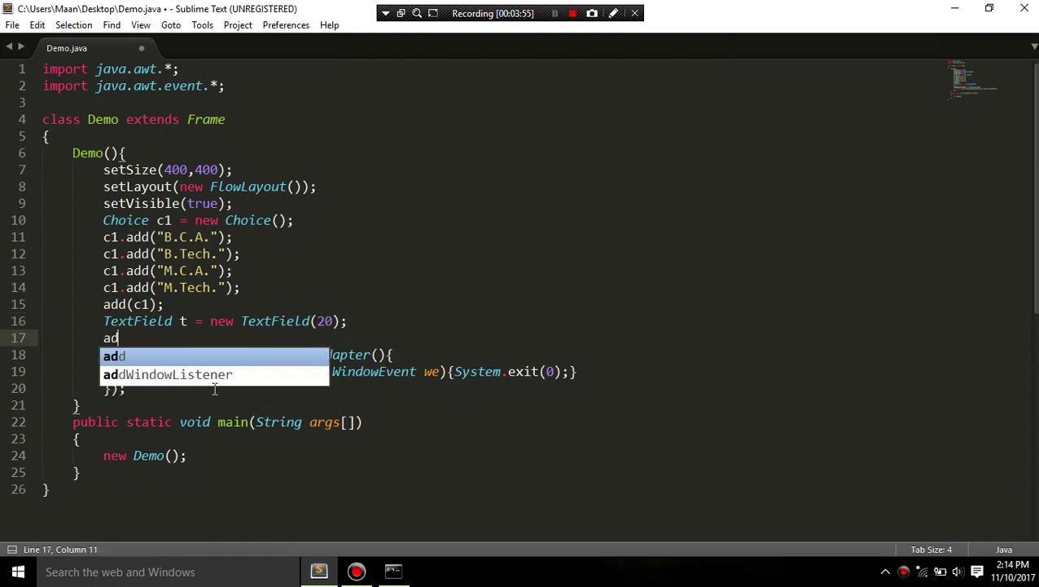
type("d()")
key("Left")
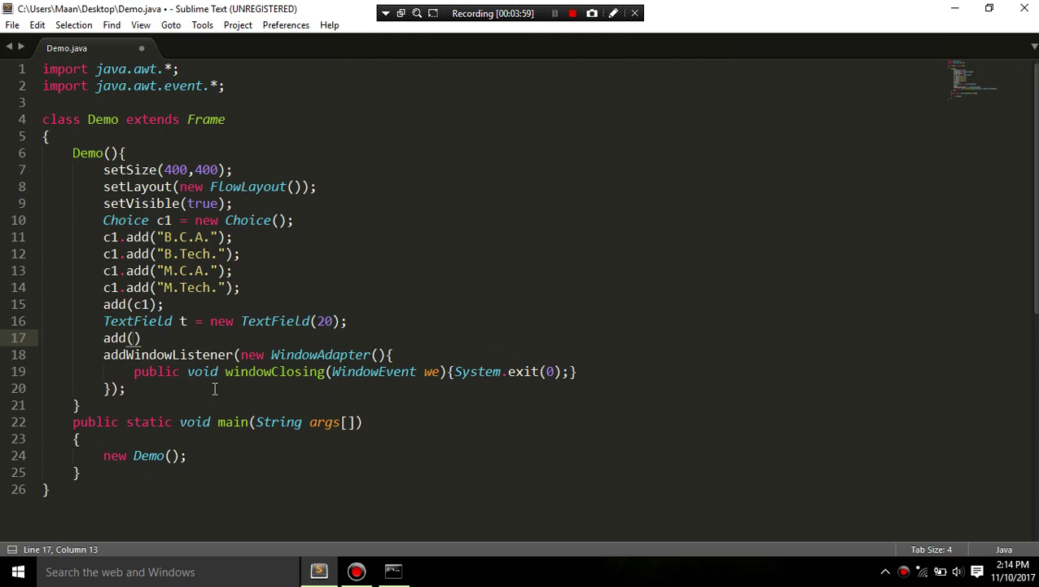
type("t")
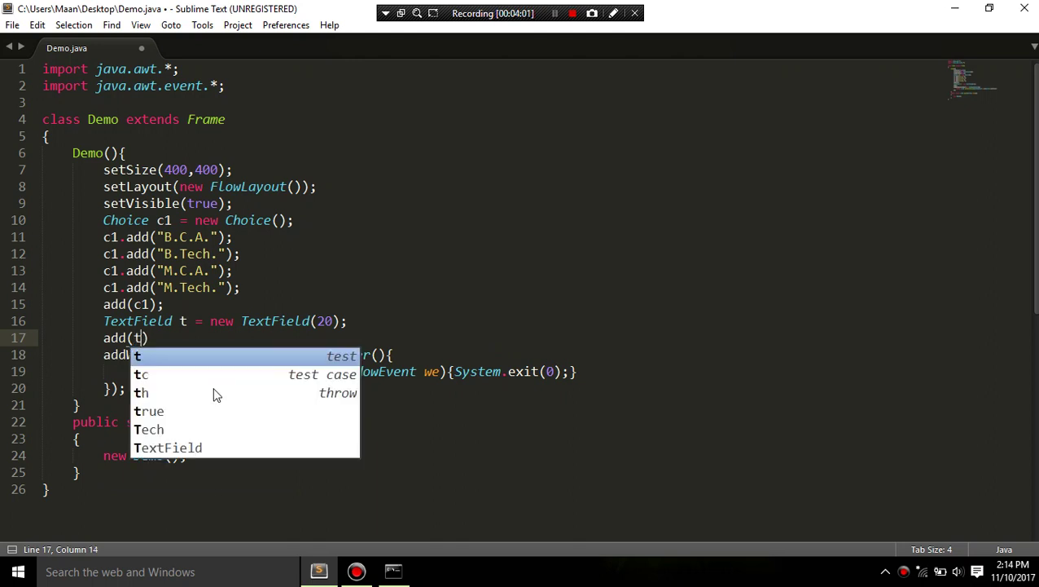
type(");")
key("ctrl+s")
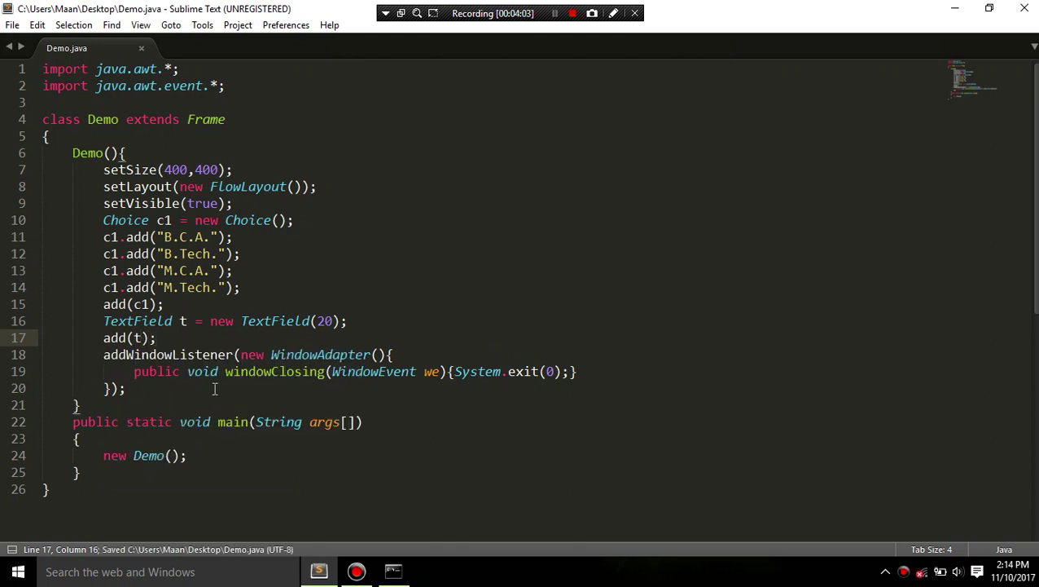
Insert a blank line after add(c1); at the end of the constructor
key("Down")
key("Down")
key("Down")
key("Down")
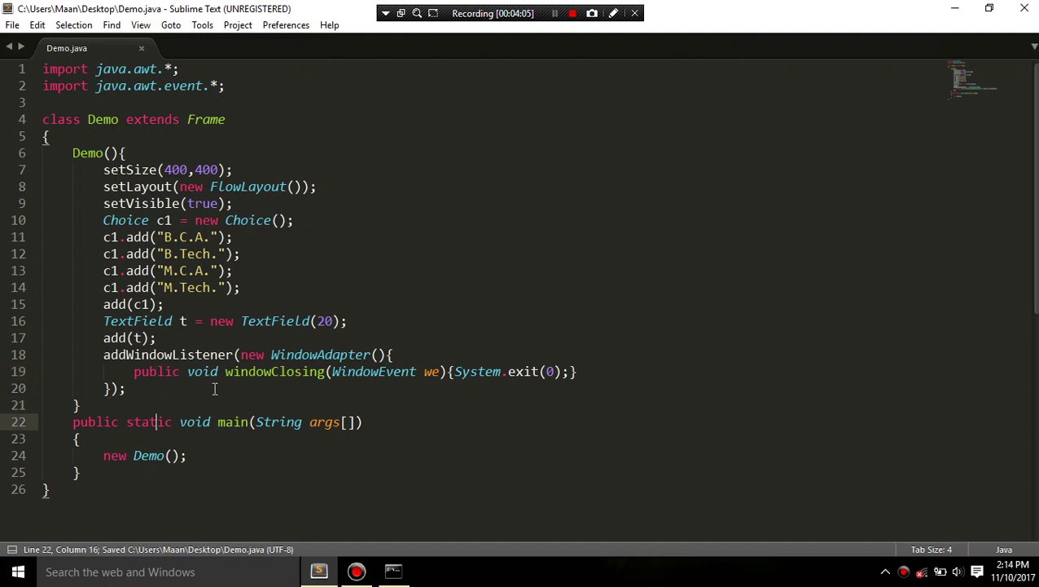
key("Down")
key("Up")
key("Up")
key("Up")
key("Up")
key("Up")
key("Up")
key("Up")
key("Up")
key("Up")
key("Up")
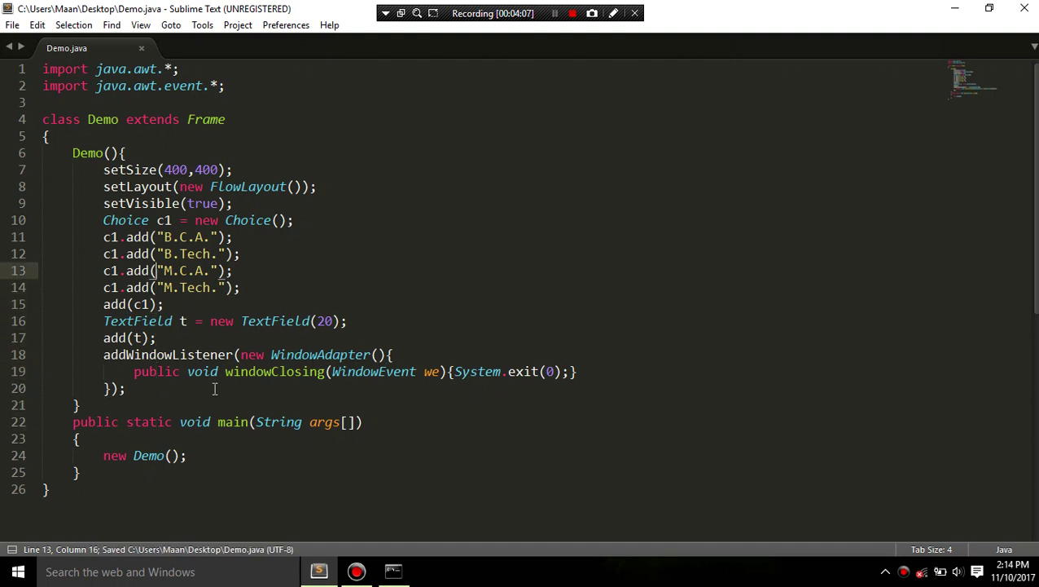
key("Up")
key("Up")
key("Up")
key("Down")
key("Down")
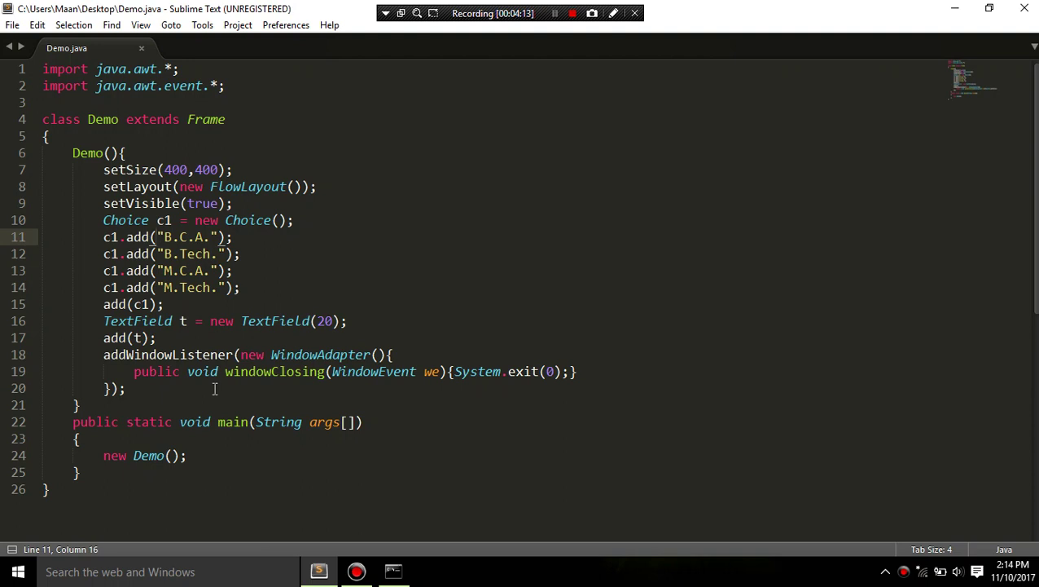
key("Down")
key("Down")
key("Down")
key("Down")
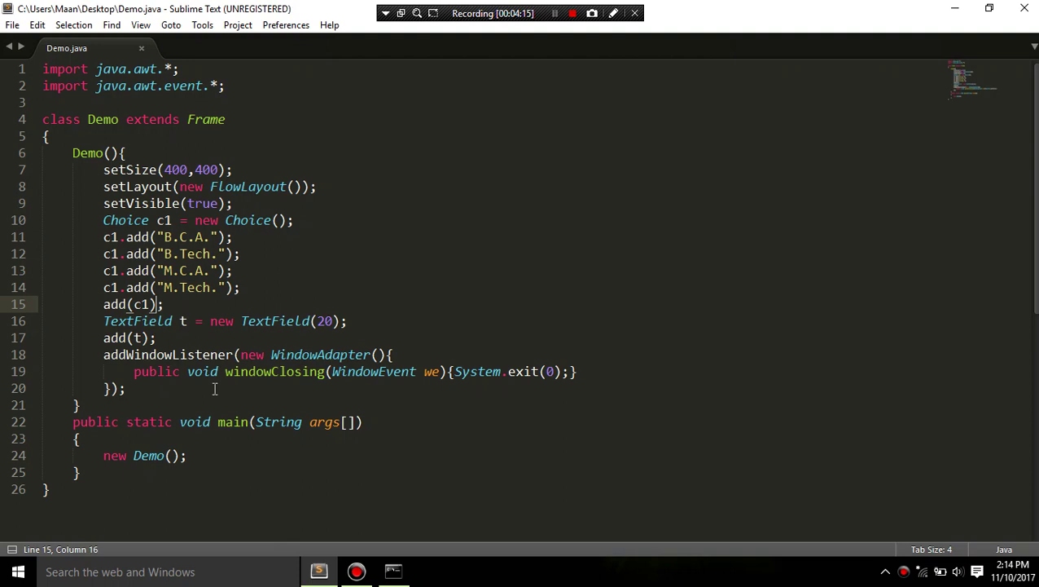
key("End")
key("Return")
key("Return")
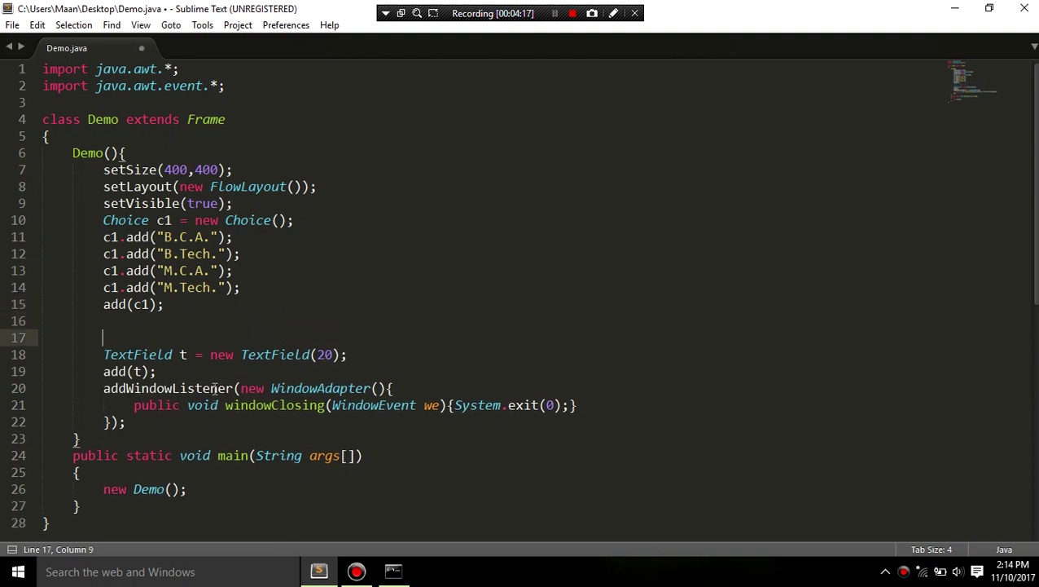
Append 'implements ActionListener' to the Demo class declaration on line 4 and save
key("Up")
key("Up")
key("Up")
key("Up")
key("Up")
key("Up")
key("Up")
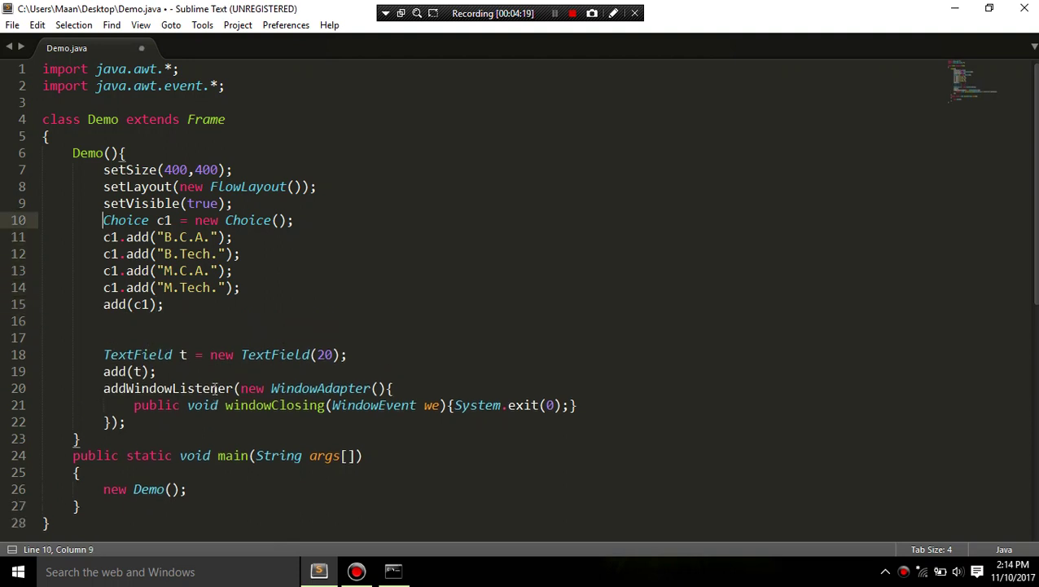
key("Up")
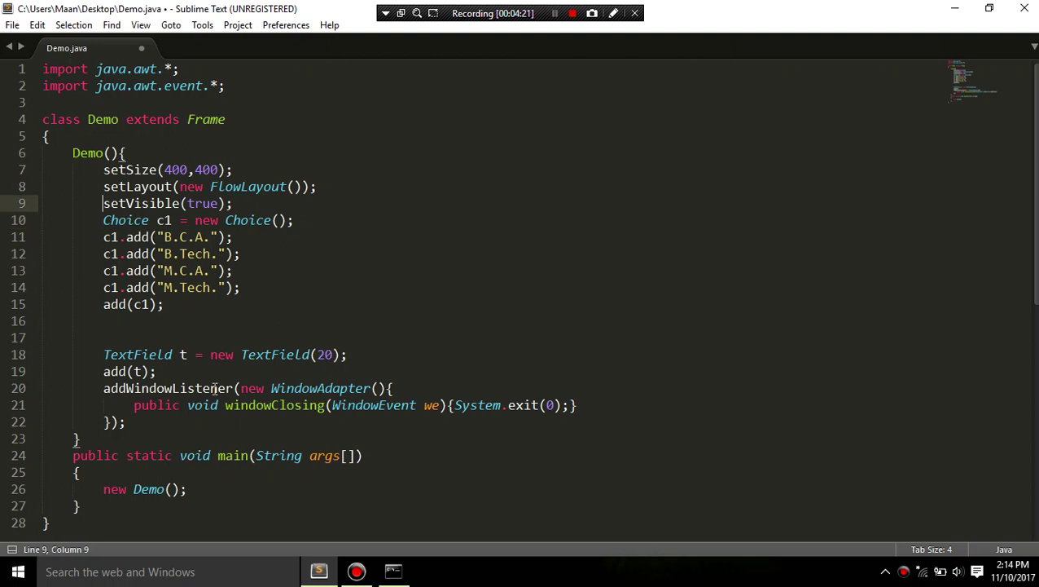
key("Up")
key("Up")
key("Up")
key("Up")
key("Right")
key("Right")
key("Right")
key("Right")
key("Right")
key("Right")
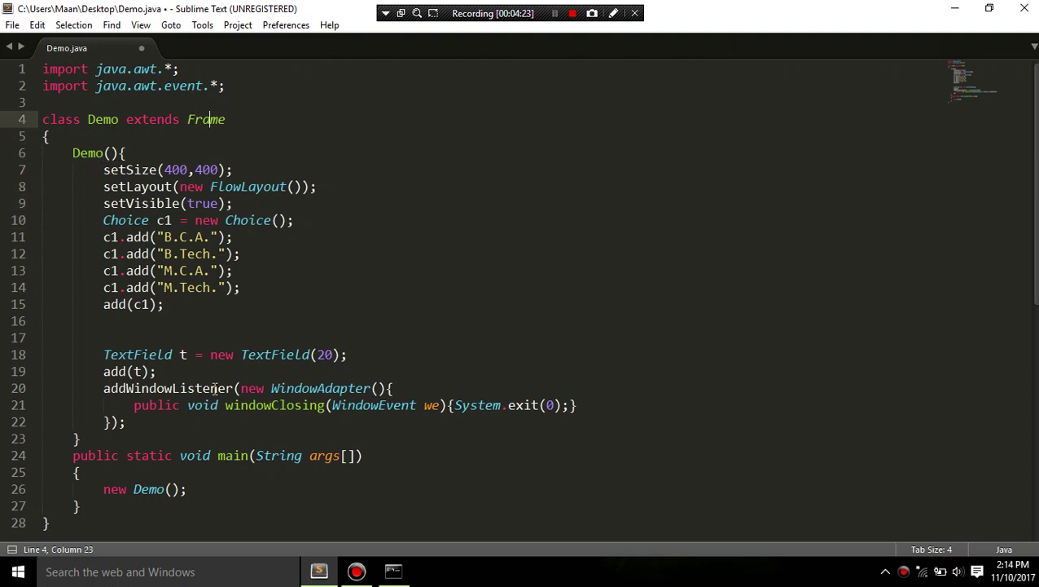
type(" im")
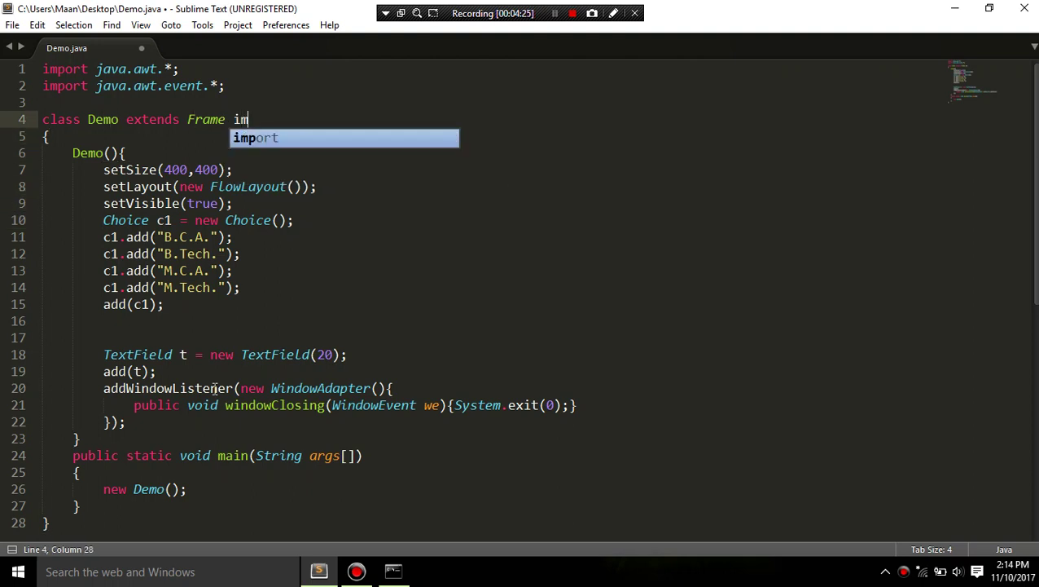
type("pleme")
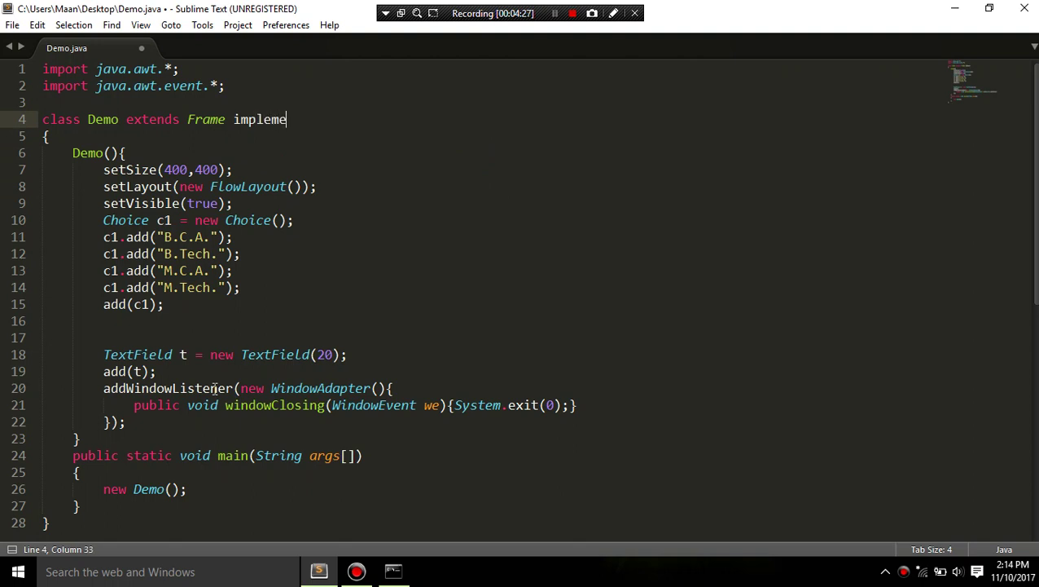
type("nts")
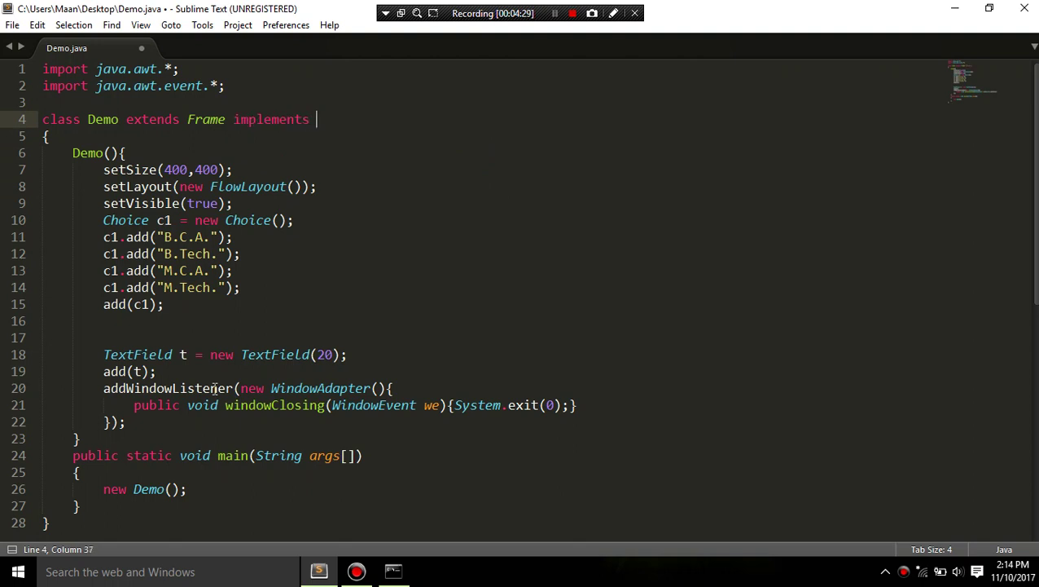
type("Act")
type("ionListe")
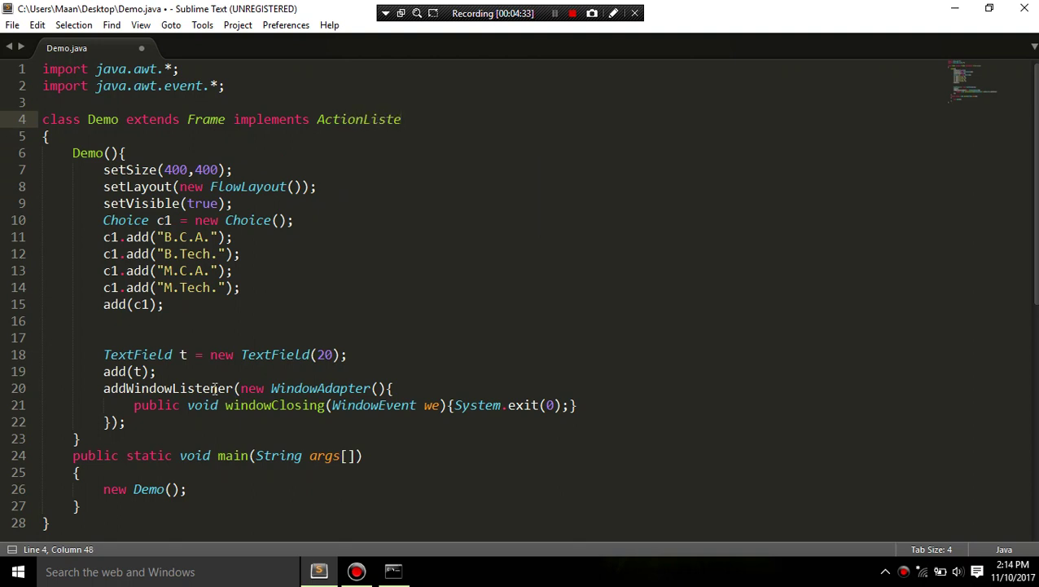
type("ners")
key("BackSpace")
key("ctrl+s")
key("Down")
key("Down")
key("Down")
key("Down")
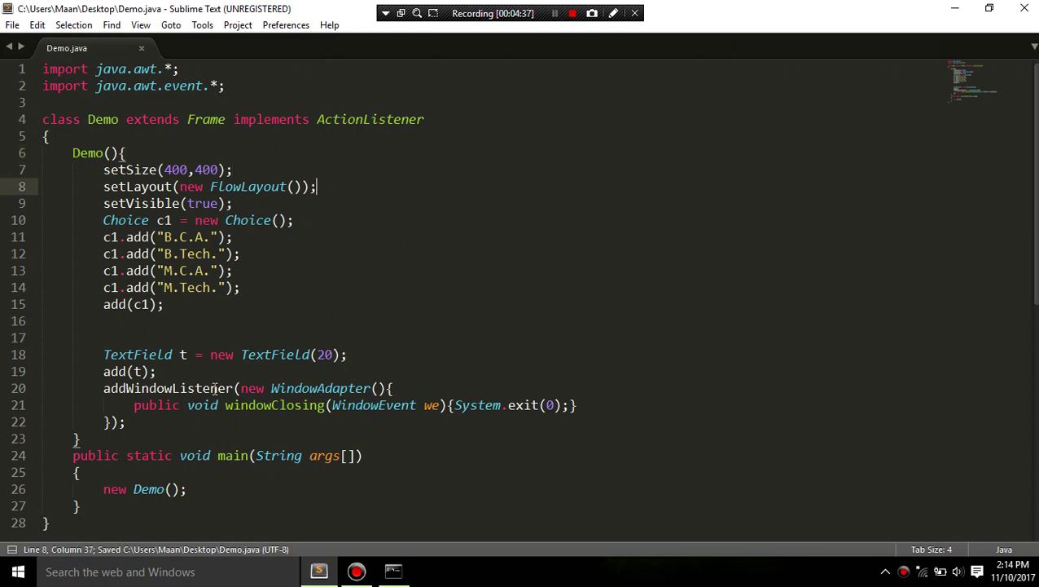
key("Down")
key("Down")
key("Down")
key("Down")
key("Down")
key("Down")
key("Down")
key("Down")
key("Down")
key("Down")
key("Down")
key("Down")
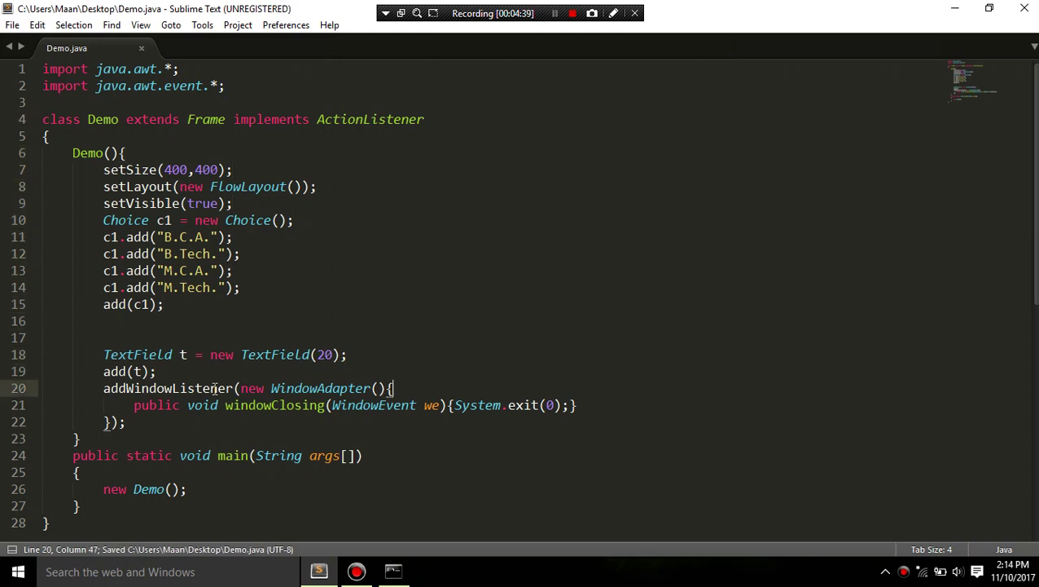
key("Down")
key("Down")
key("Down")
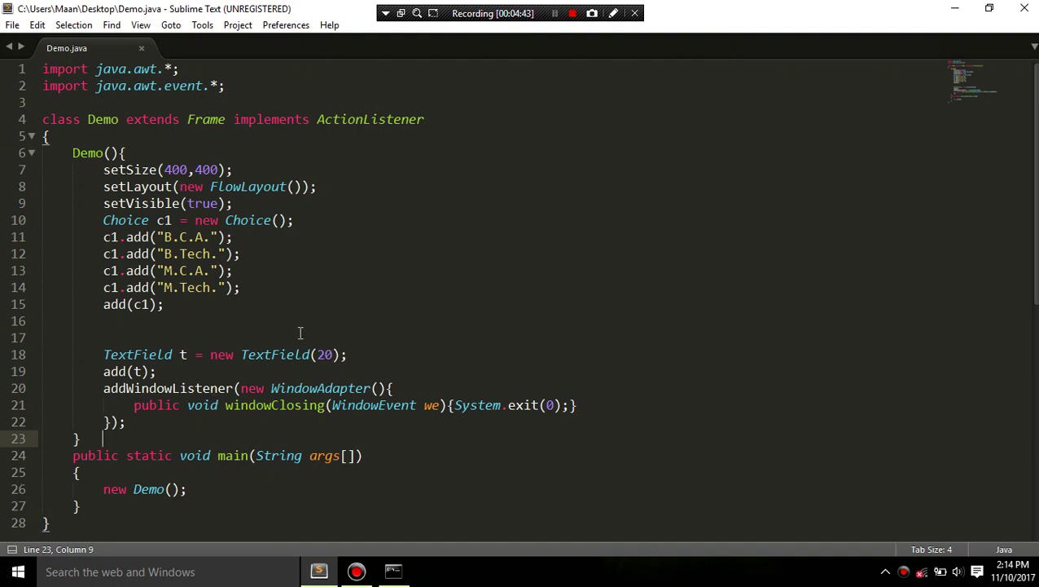
left_click(278, 351)
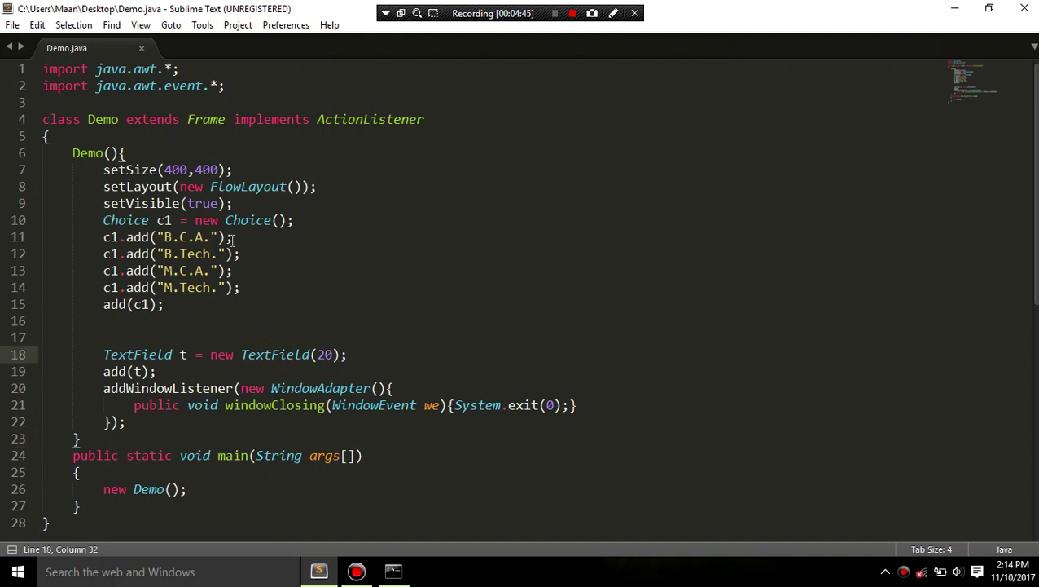
left_click(164, 221)
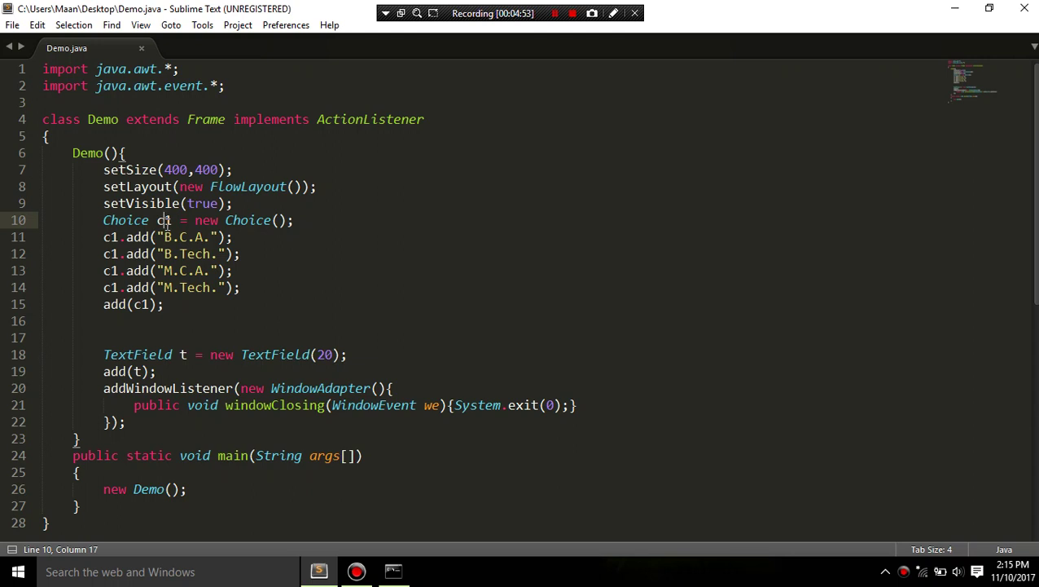
key("Down")
key("Down")
key("Down")
key("Down")
key("Down")
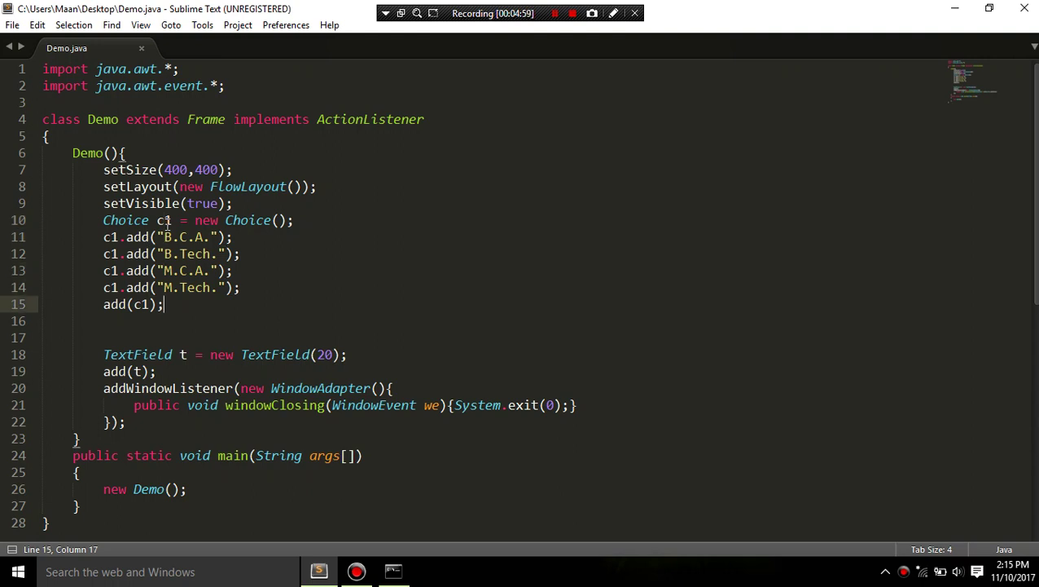
key("Down")
key("Down")
key("Down")
key("Up")
key("Up")
key("Tab")
key("Tab")
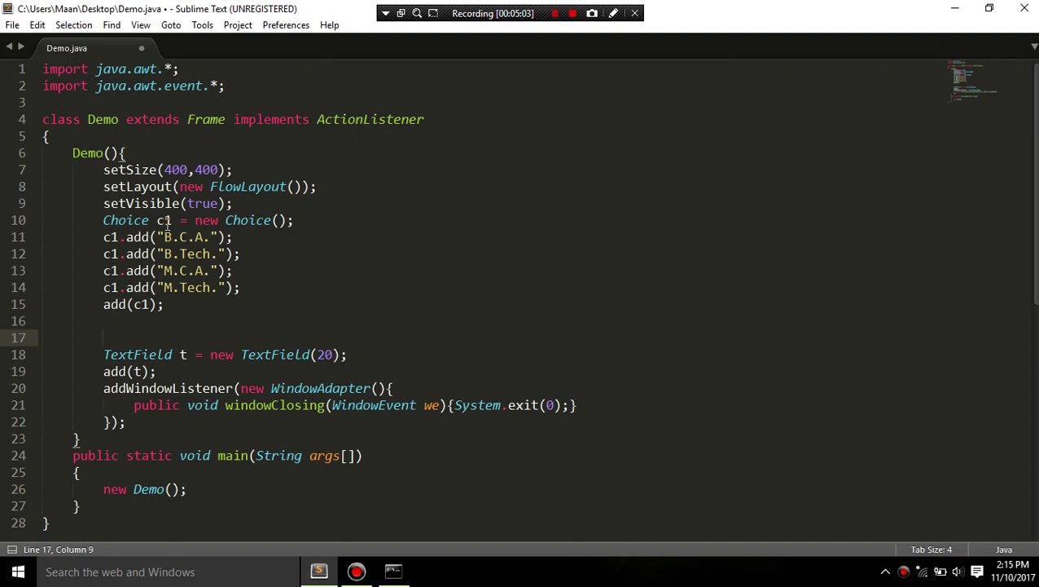
Declare Button b = new Button("show"); on a new line after add(t)
key("Down")
key("Down")
key("Right")
key("Right")
key("Right")
key("Right")
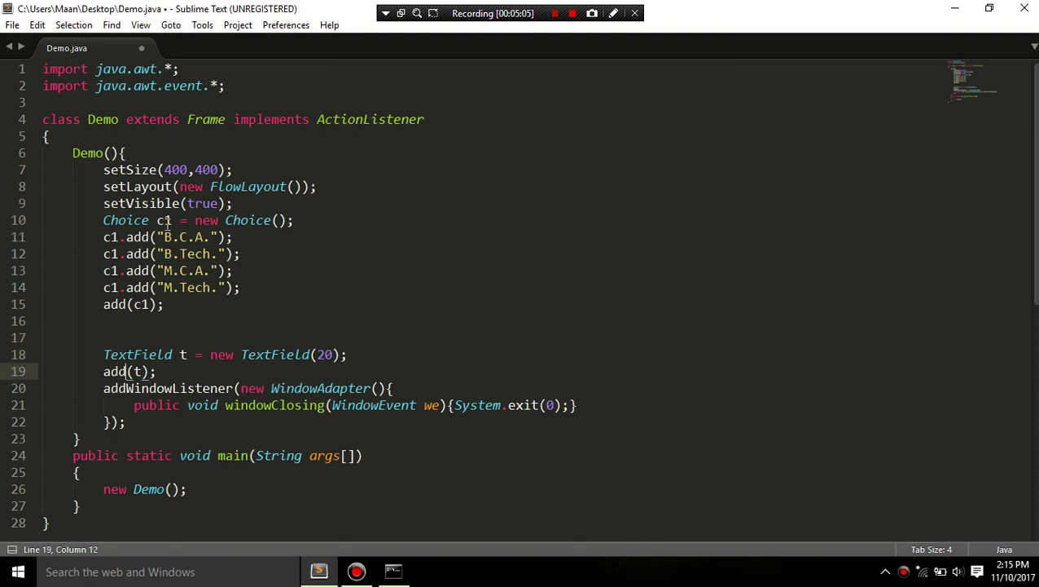
key("Right")
key("Right")
key("Right")
key("Return")
type("But")
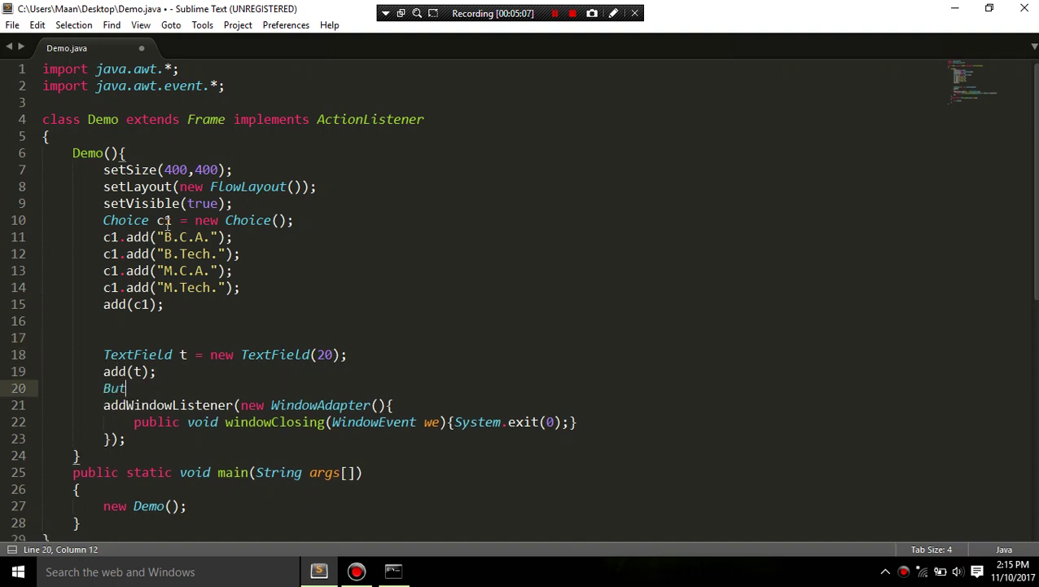
type("ton b ")
type("= new B")
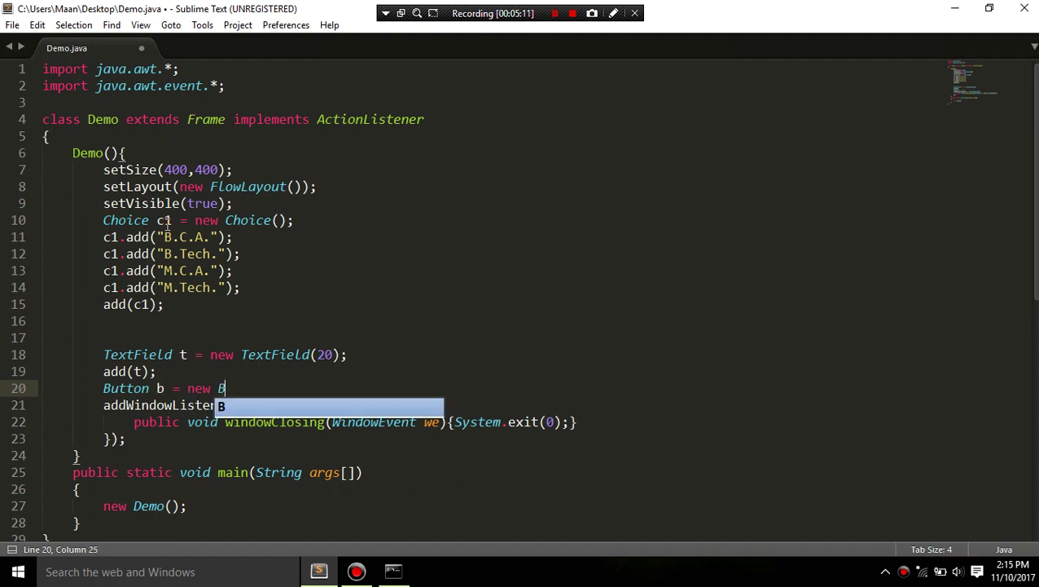
type("Utt")
key("BackSpace")
key("BackSpace")
key("BackSpace")
type("utt")
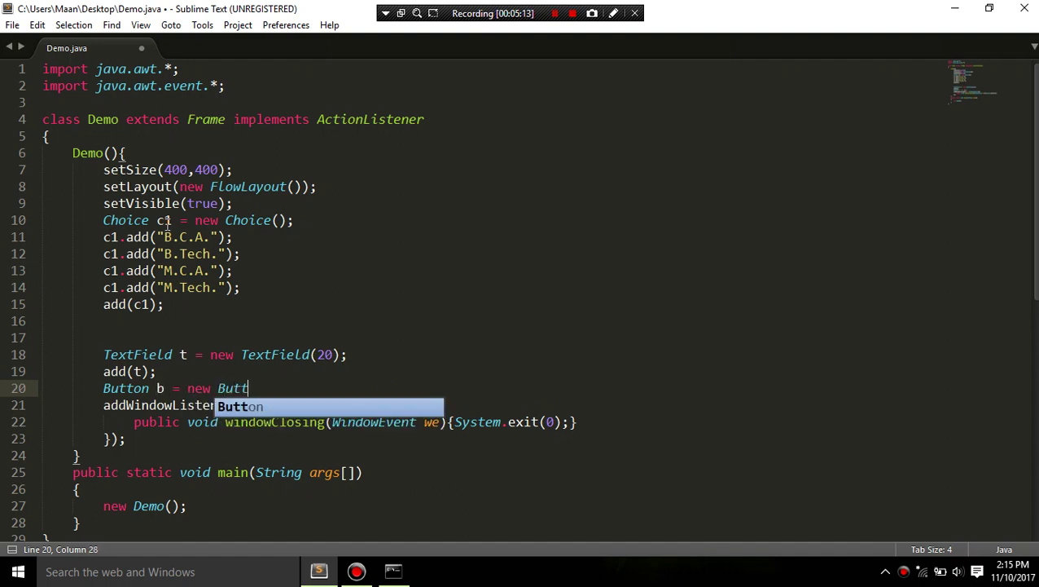
type("on()")
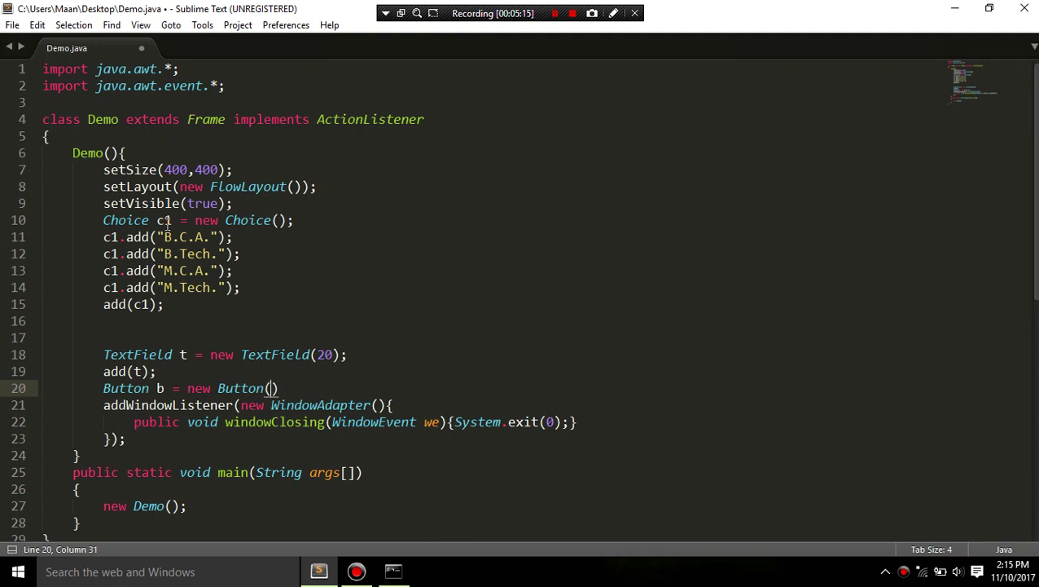
type("\"sho")
type("w")
key("Down")
key("Up")
key("End")
key("Down")
key("Up")
type(";")
Add the button to the frame with add(b);, save, and leave a blank line below
key("Return")
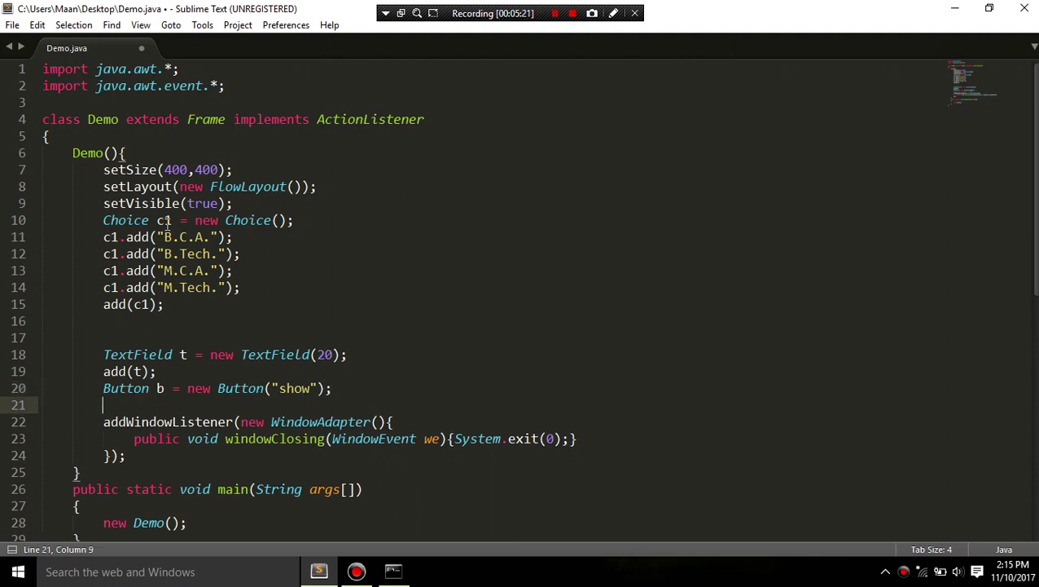
type("add()")
type("b)")
type(";")
key("ctrl+s")
key("Return")
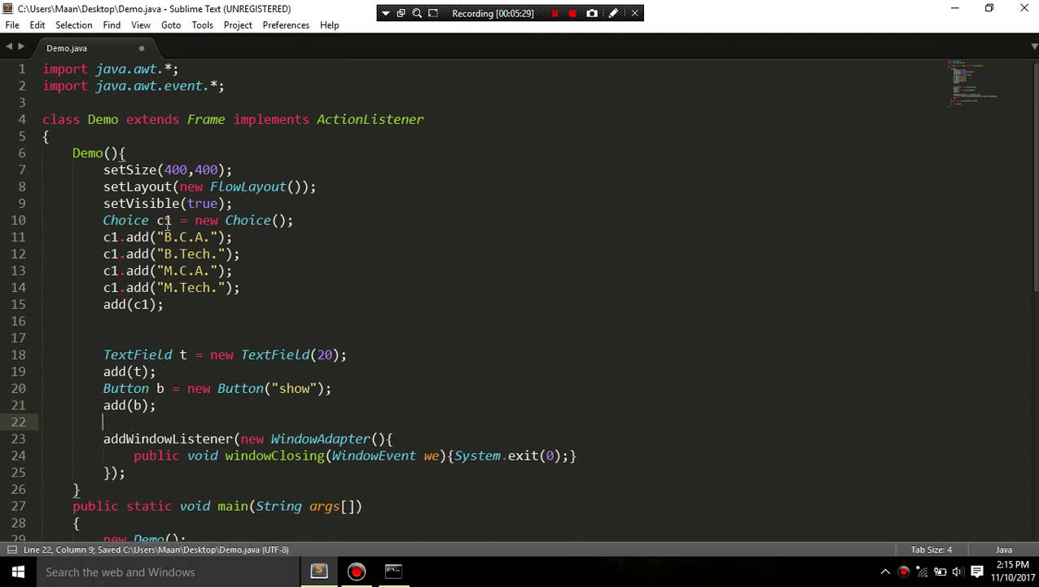
Add b.addActionListener(this); on a new line and save Demo.java
key("Return")
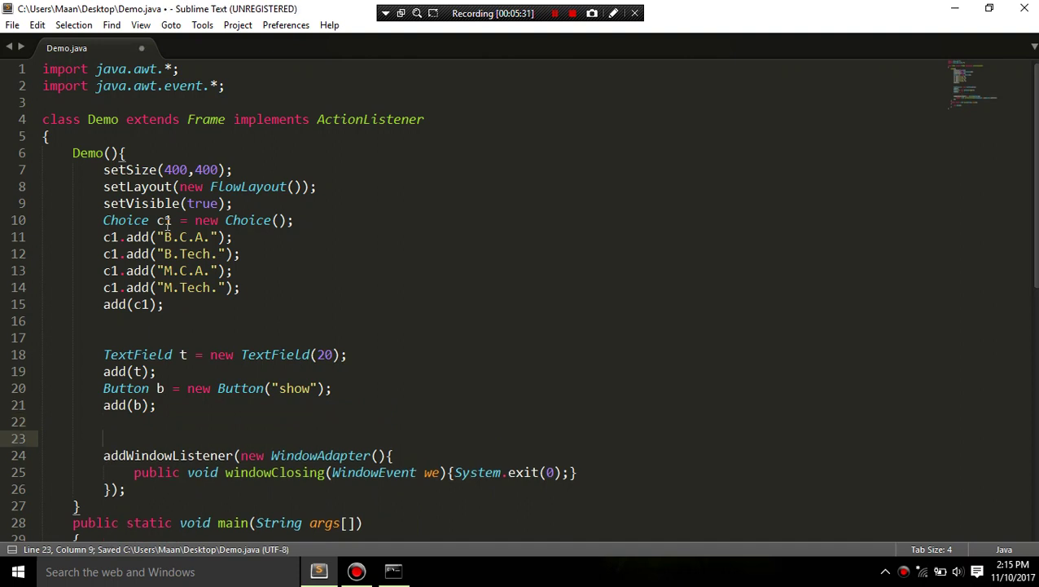
type("b")
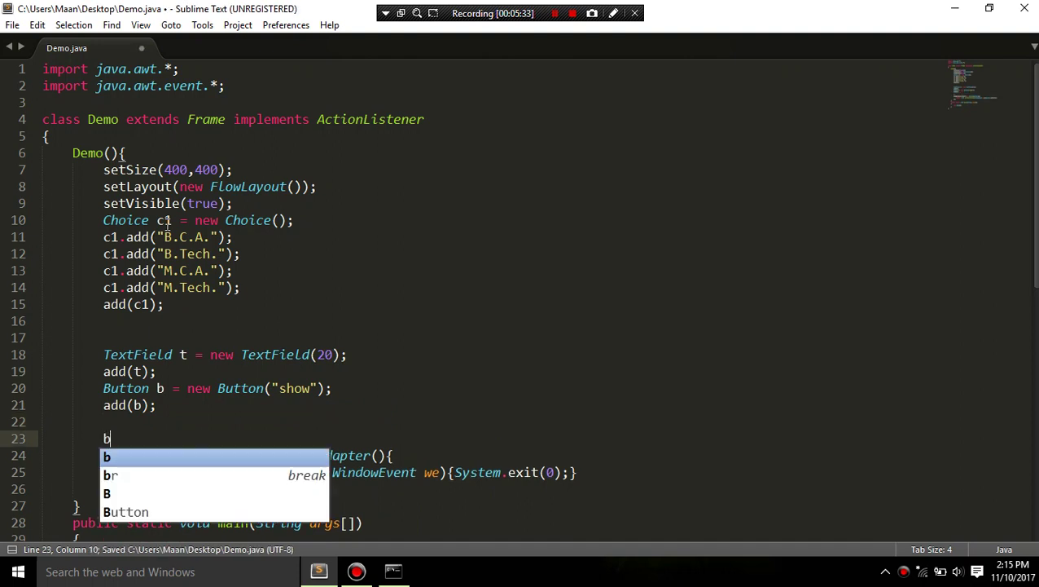
type(".addAct")
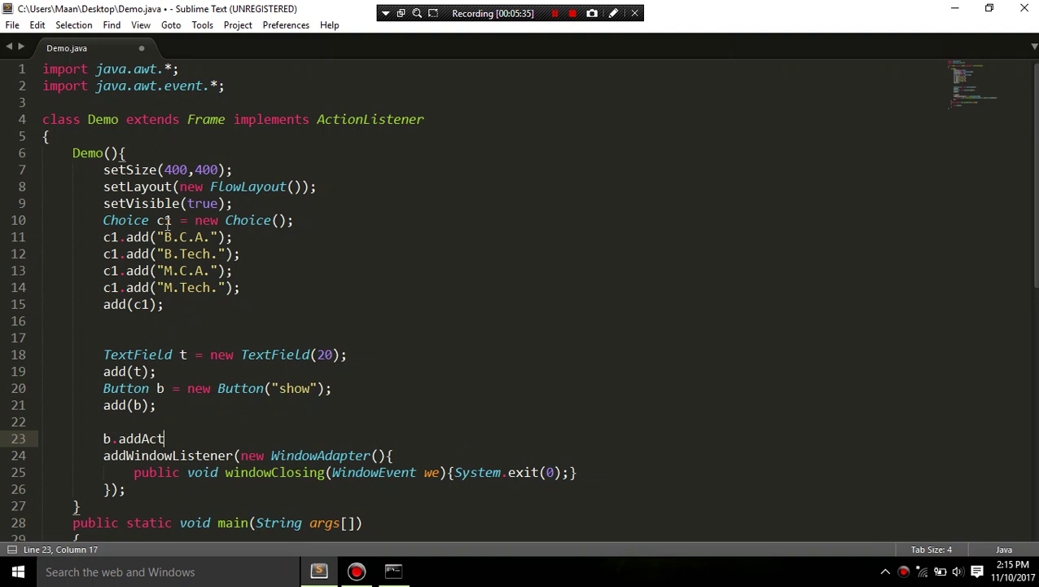
type("in")
key("BackSpace")
type("on")
type("Listener()")
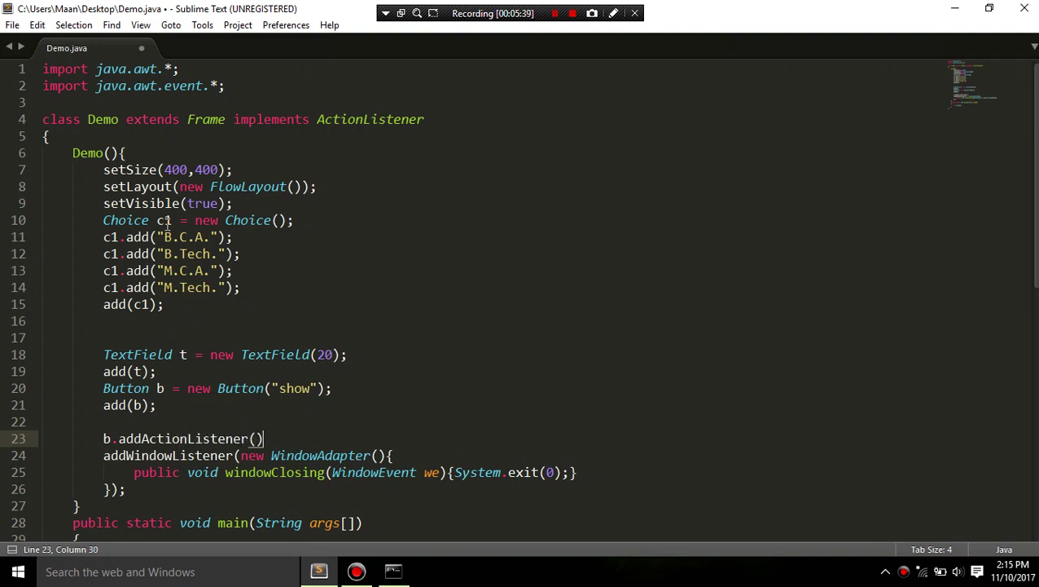
type("this")
key("BackSpace")
key("BackSpace")
key("BackSpace")
type("this)")
type(";")
key("ctrl+s")
Move the caret to the constructor's closing brace on line 27
key("Down")
key("Down")
key("Down")
key("Down")
key("Down")
key("Down")
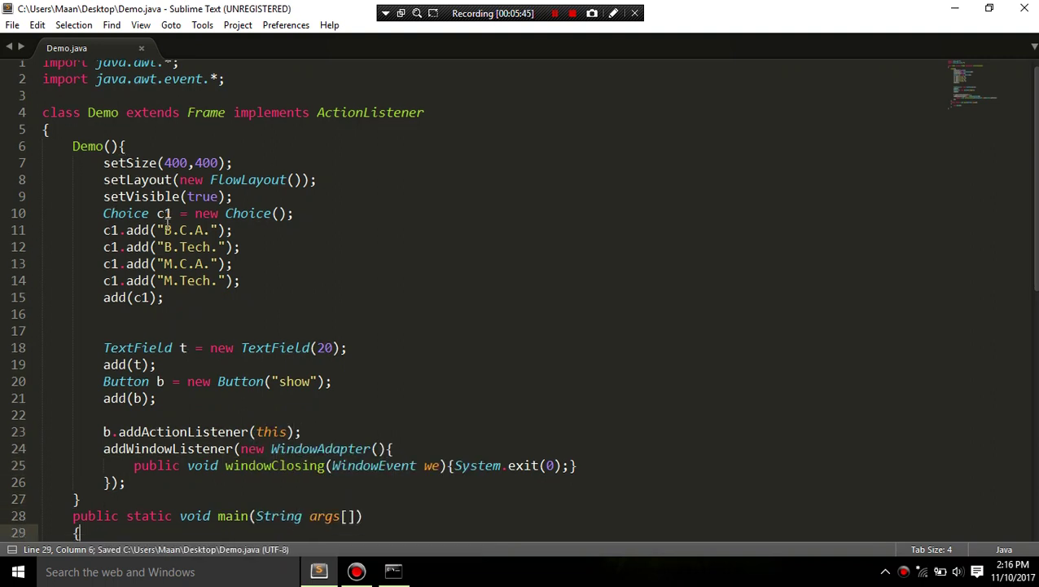
key("Down")
key("Down")
key("Up")
key("Up")
key("Up")
key("Up")
key("Up")
key("Up")
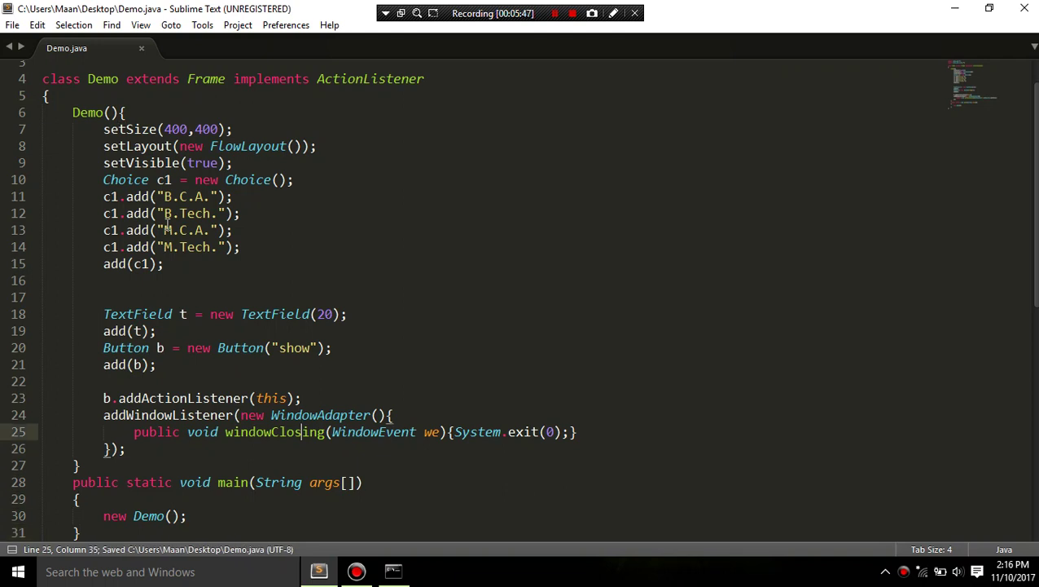
key("Up")
key("Up")
key("Up")
key("Down")
key("Down")
key("Down")
key("Down")
key("Down")
key("Down")
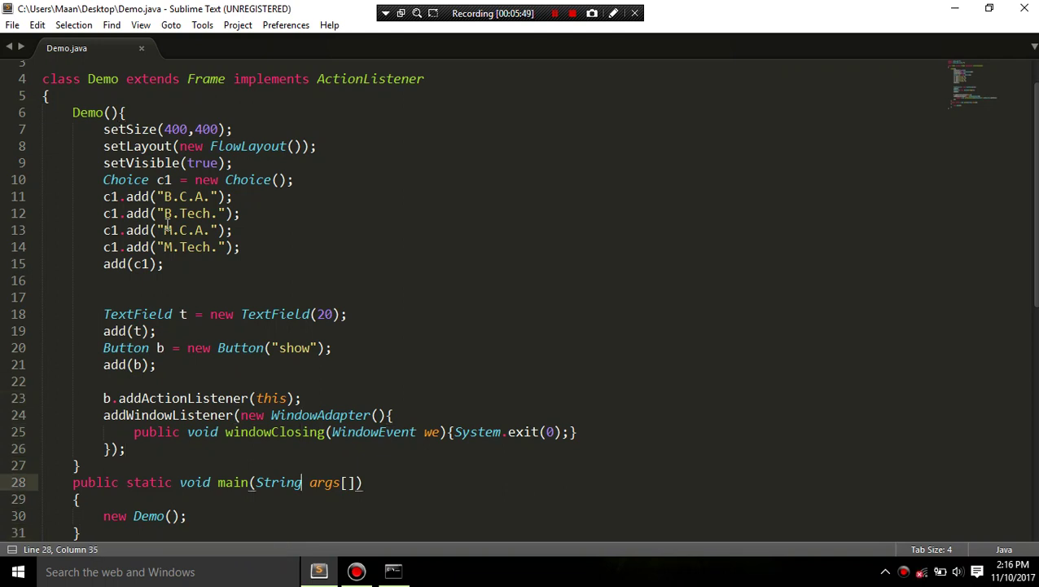
key("Down")
key("Up")
key("Up")
key("Up")
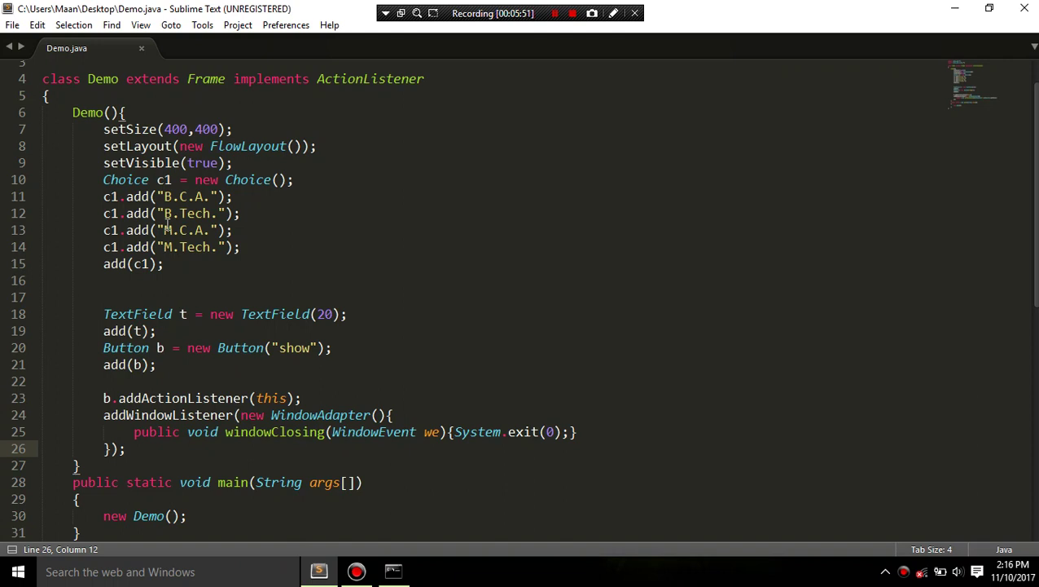
key("Down")
Start a public void actionPerformed(){ method below the constructor
key("Return")
key("Return")
type("pubcl")
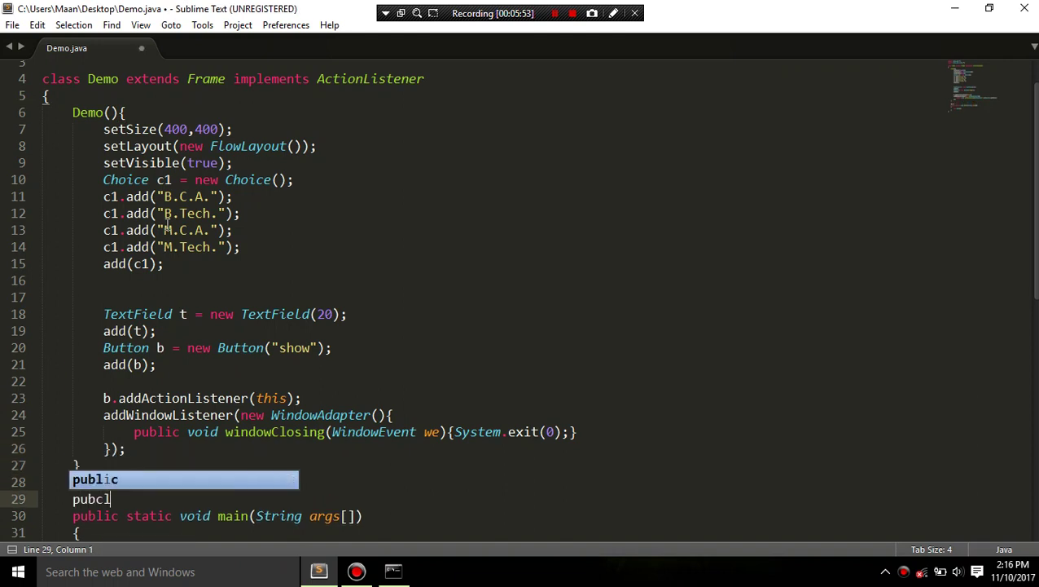
key("BackSpace")
key("BackSpace")
key("Return")
type("voi")
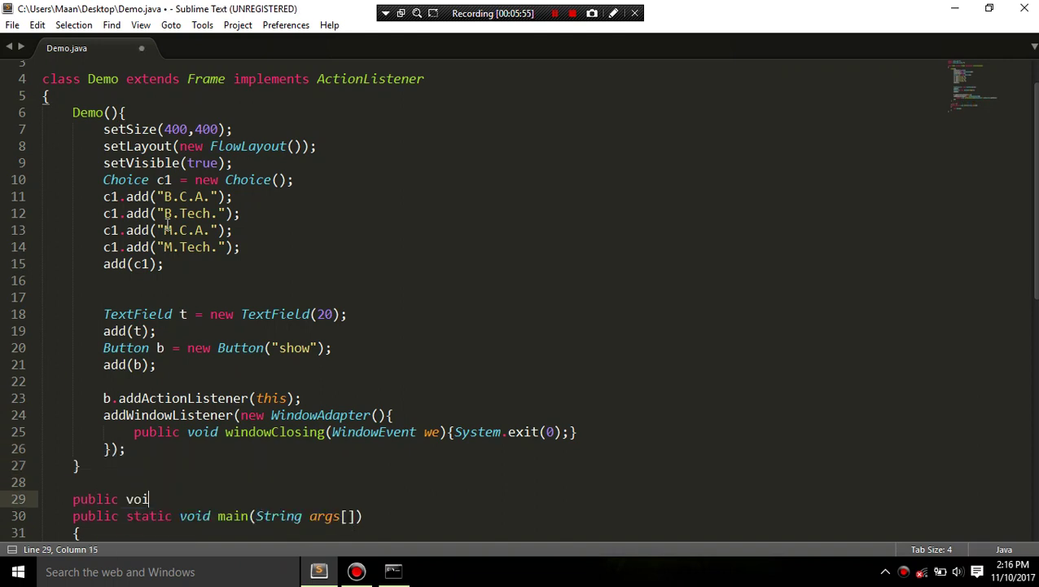
type("d actio")
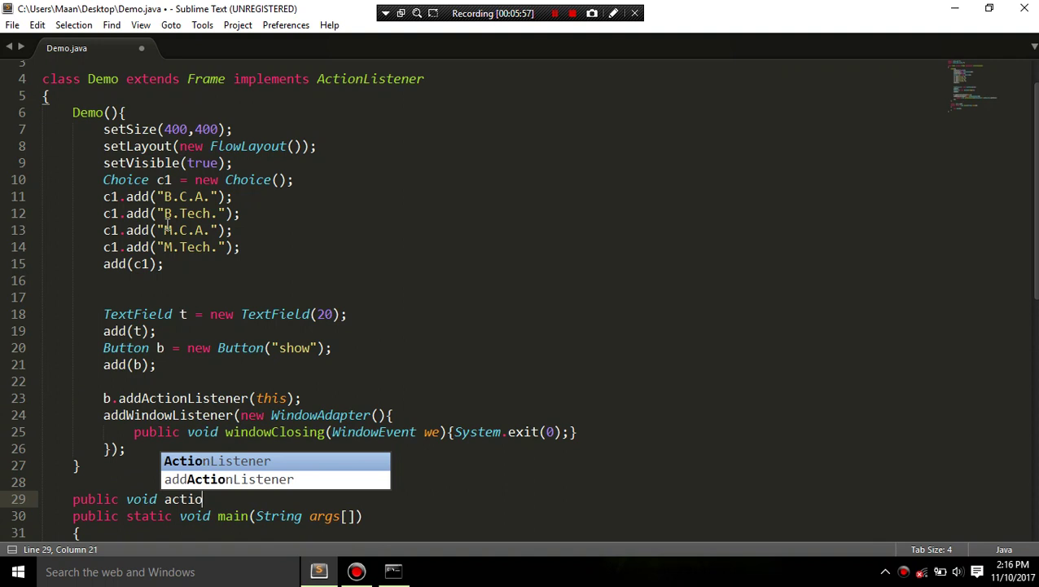
type("nPer")
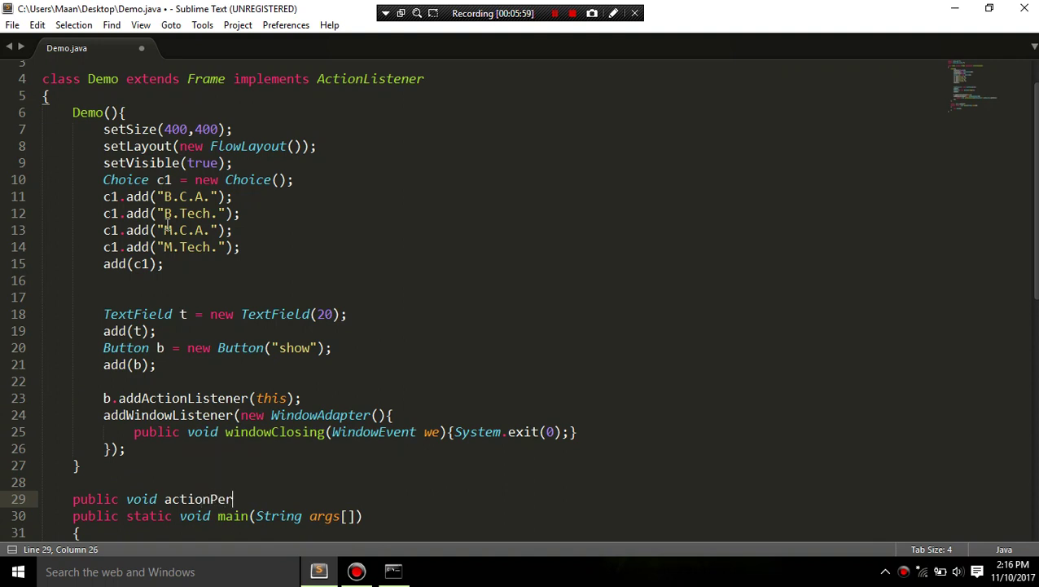
type("form")
type("ed")
type("()")
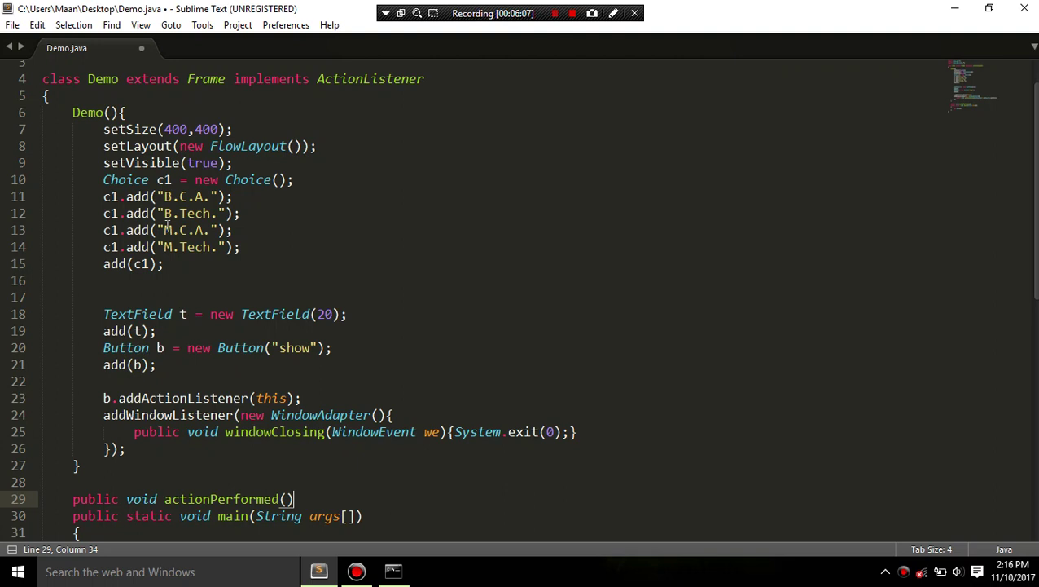
type("{")
key("Return")
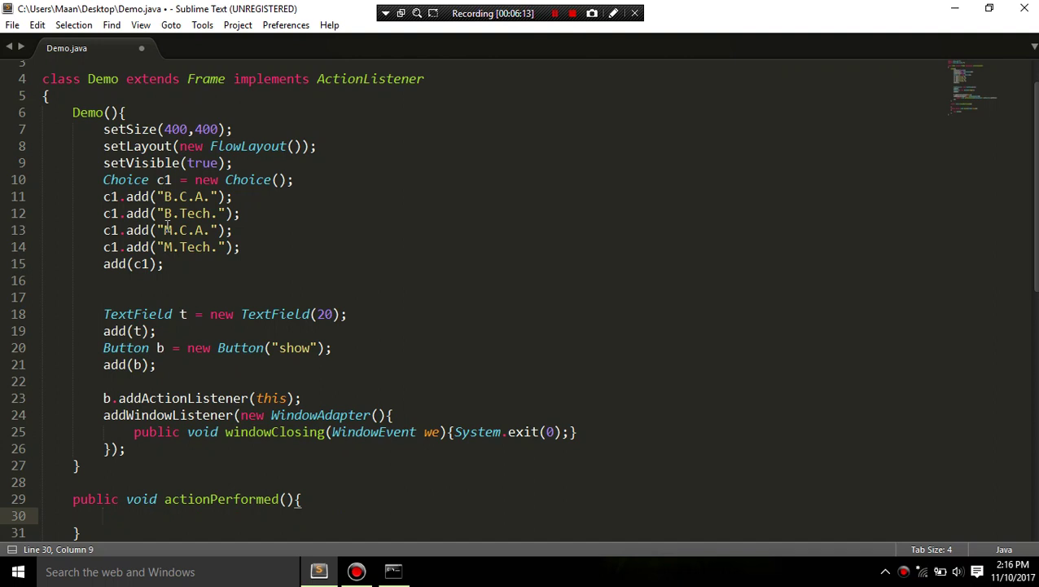
Give it the body t.setText(c1.getSelectedItem()); save, and switch to Command Prompt
type("t.set")
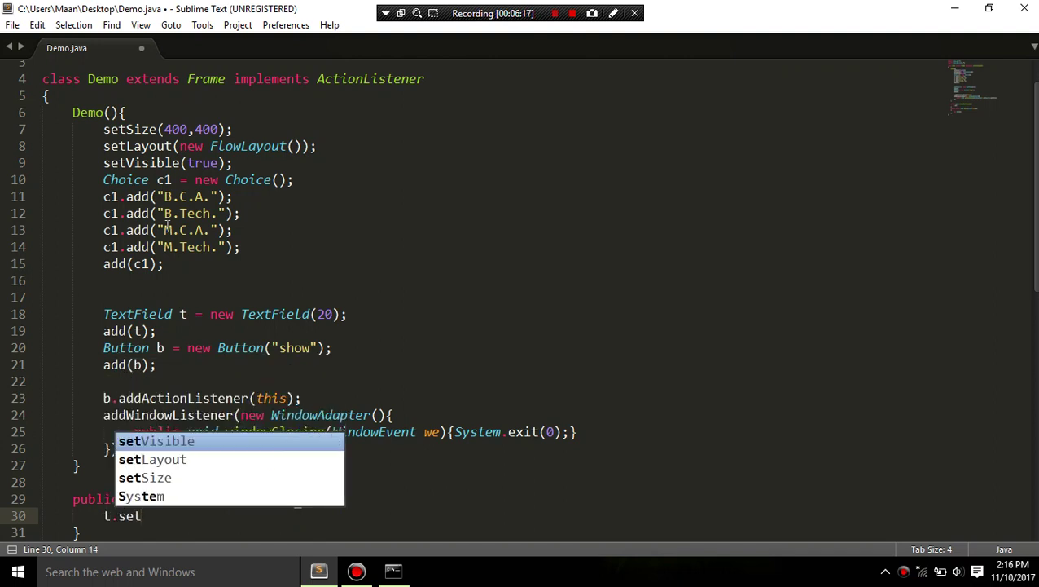
type("te")
key("BackSpace")
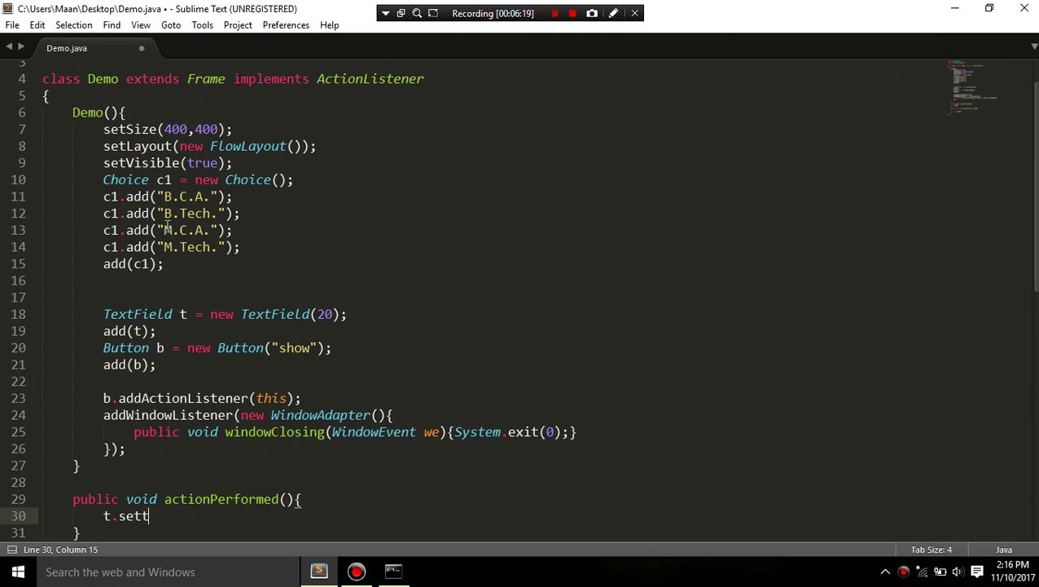
key("BackSpace")
type("Text()")
key("Left")
type("c")
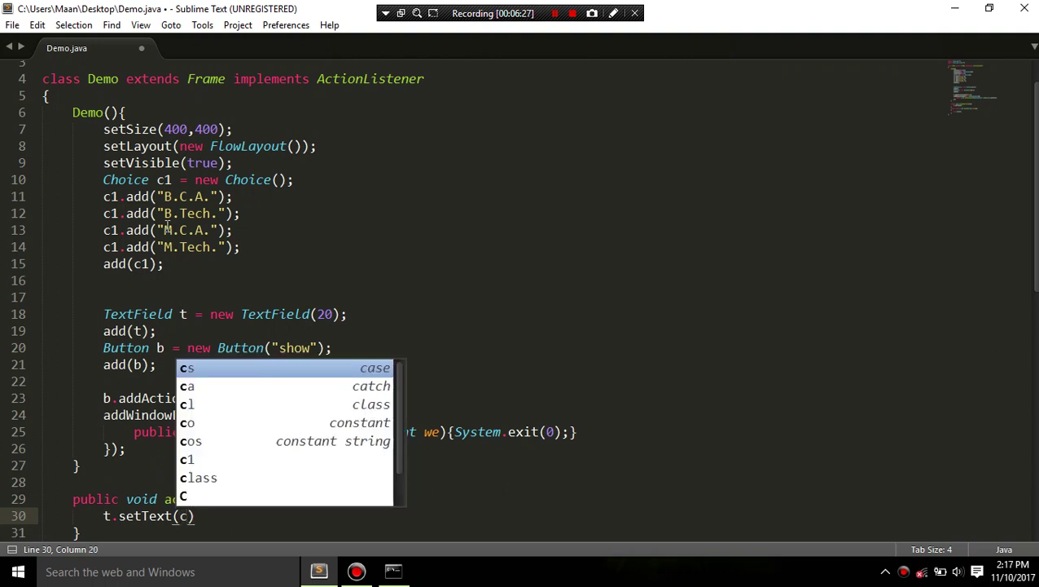
type("1.getS")
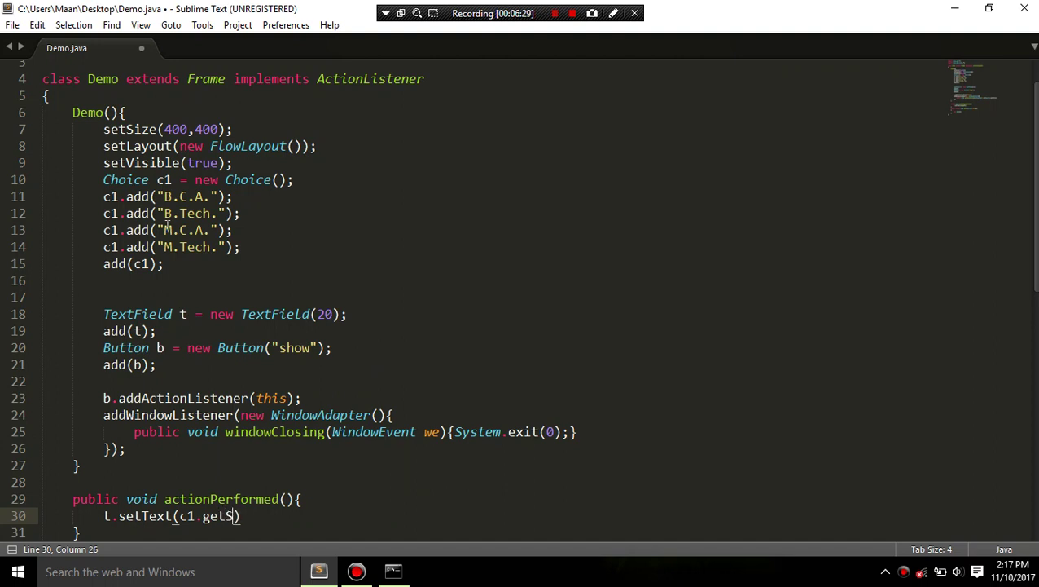
type("electedI")
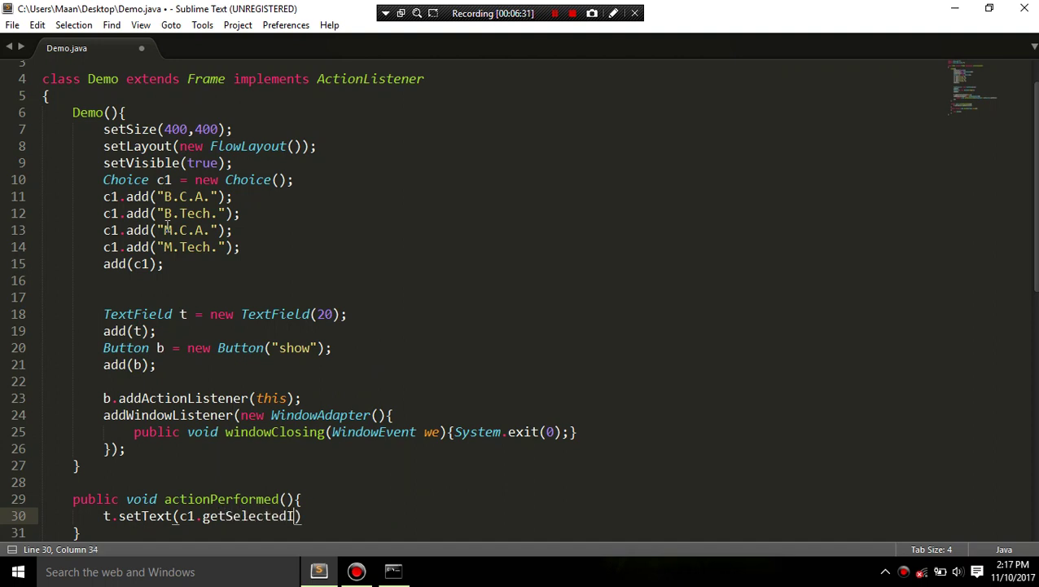
type("tem(")
key("ctrl+s")
key("Right")
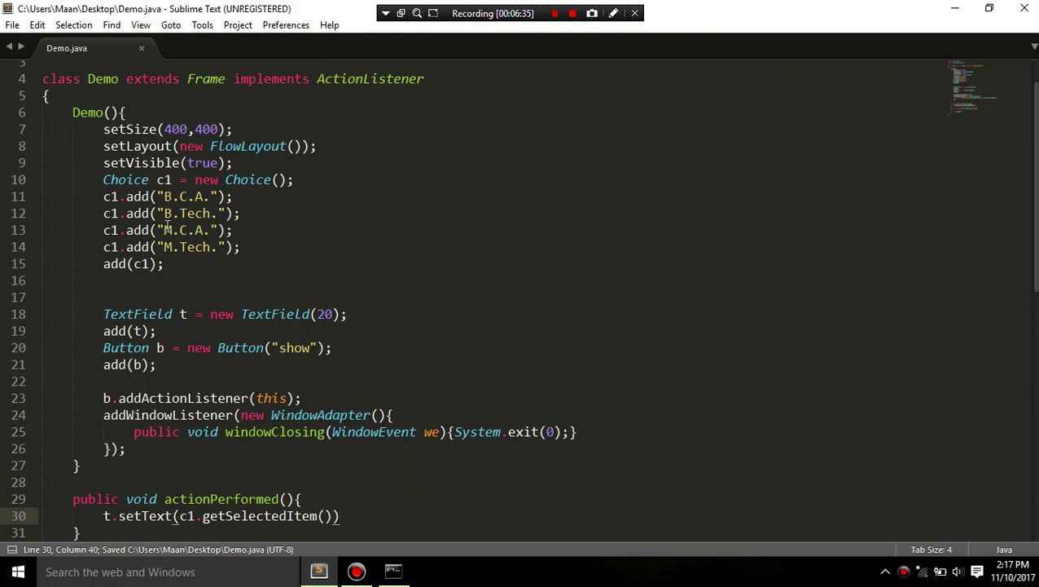
type(";")
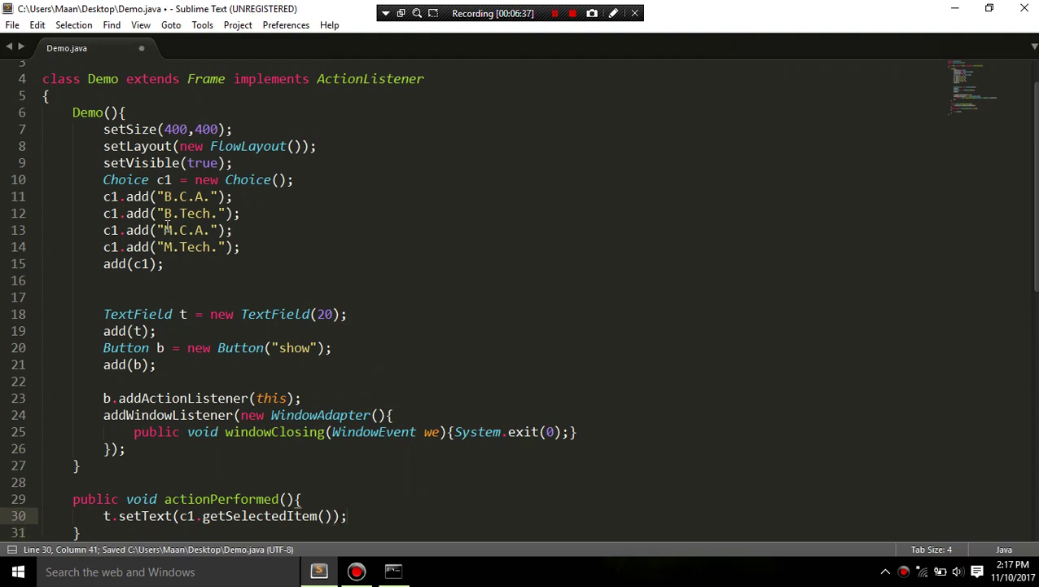
key("ctrl+s")
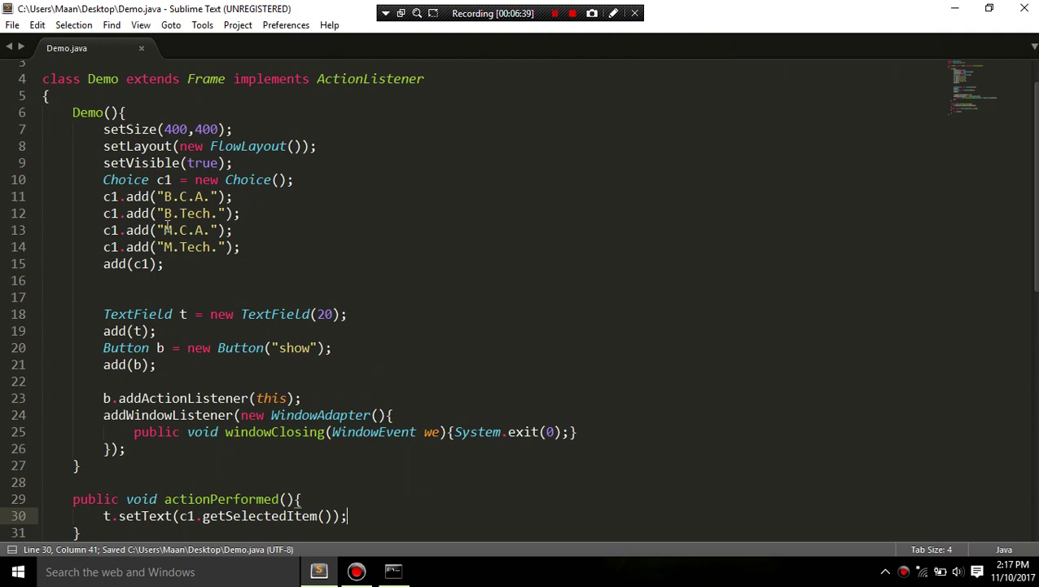
key("alt+Tab")
Rerun javac Demo.java, which reports 3 errors
key("Up")
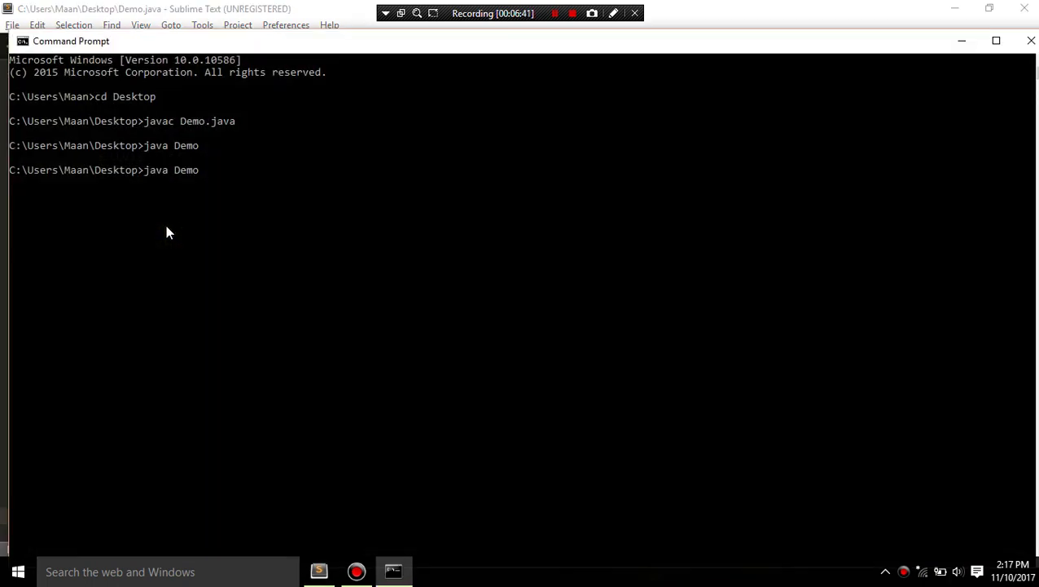
key("Up")
key("Return")
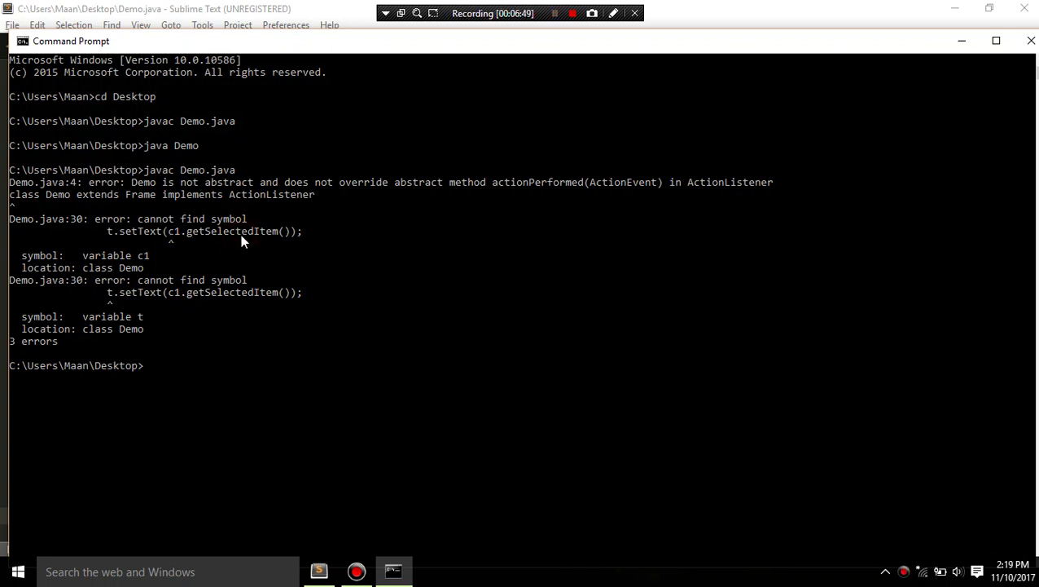
Remove the Choice type from the constructor's local c1 declaration so c1 is only assigned
key("alt+Tab")
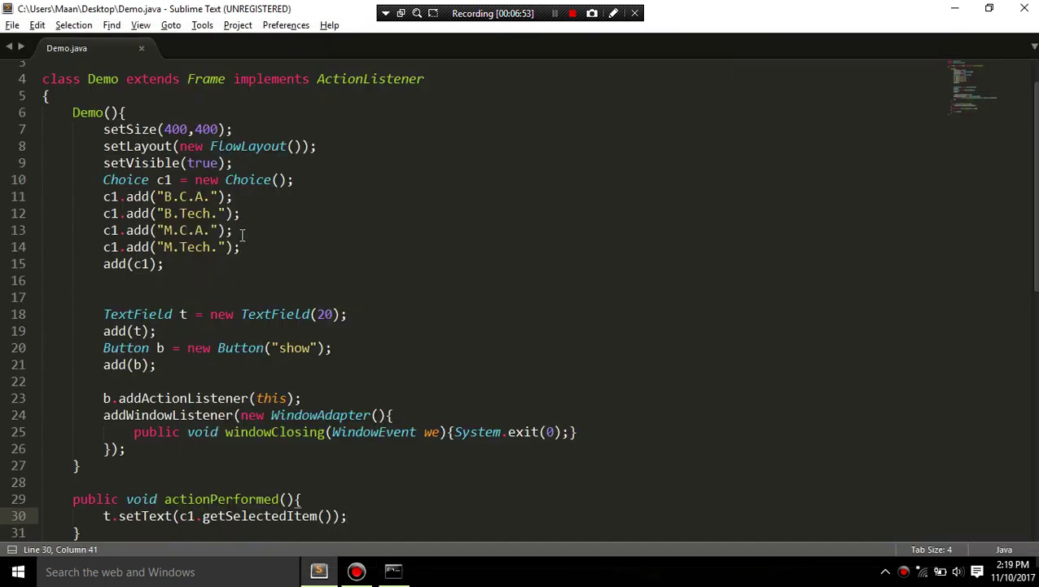
key("Up")
key("Up")
key("Up")
key("Up")
key("Up")
key("Up")
key("Up")
key("Up")
key("Up")
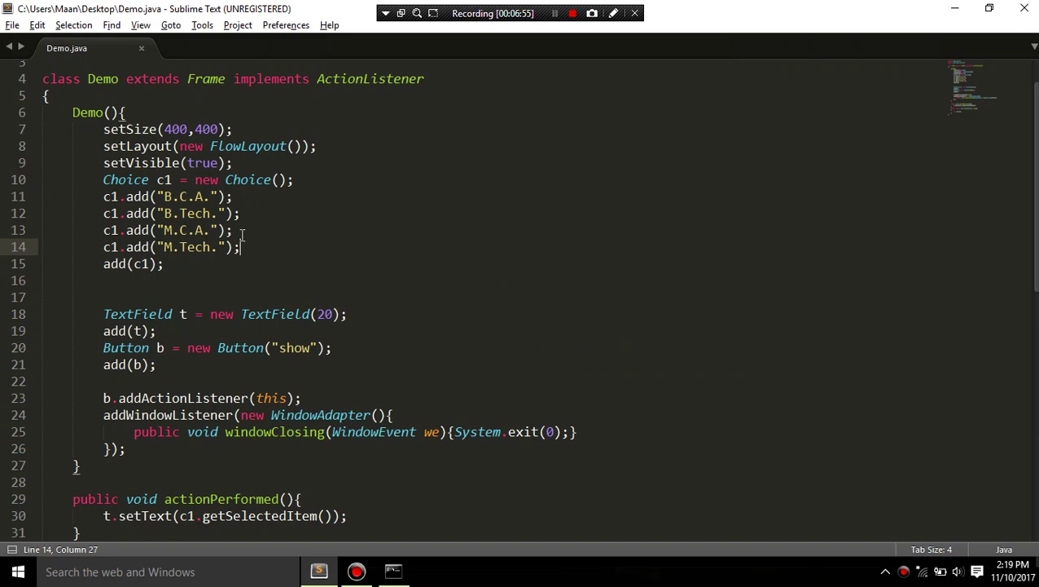
key("Up")
key("Up")
key("Up")
key("Up")
key("Down")
key("Down")
key("Down")
key("Down")
key("Down")
key("Down")
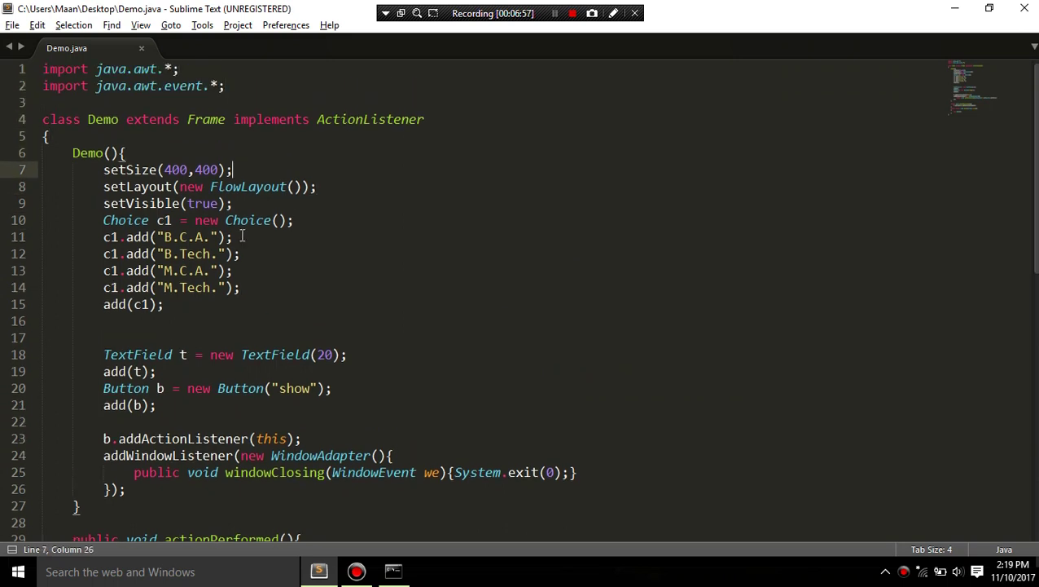
key("Down")
key("Down")
key("Down")
key("Down")
key("Up")
key("End")
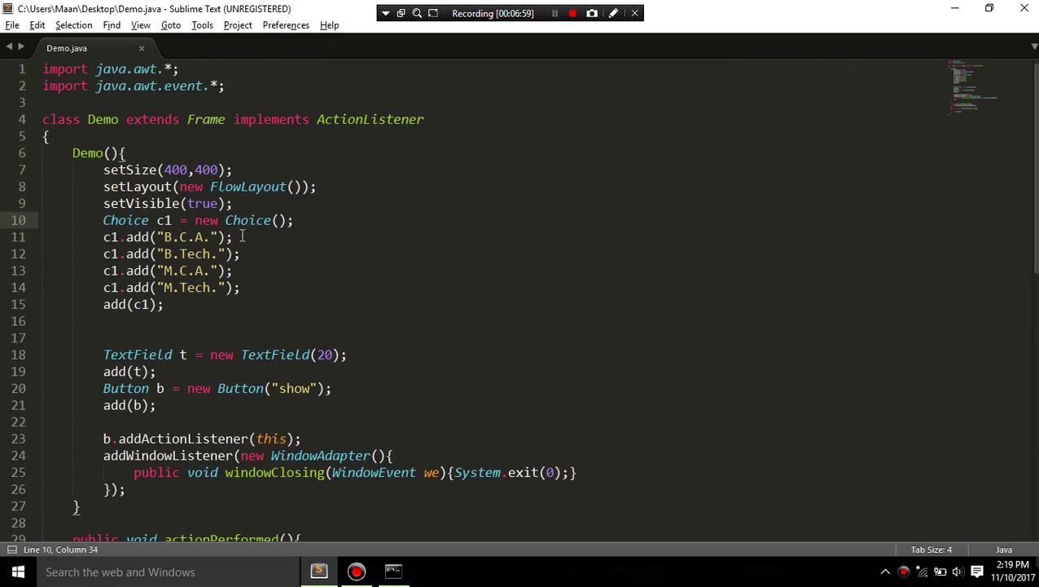
key("Left")
key("Left")
key("Left")
key("Left")
key("Left")
key("Left")
key("Left")
key("Left")
key("Left")
key("Left")
key("Left")
key("Left")
key("Left")
key("Left")
key("Left")
key("BackSpace")
key("BackSpace")
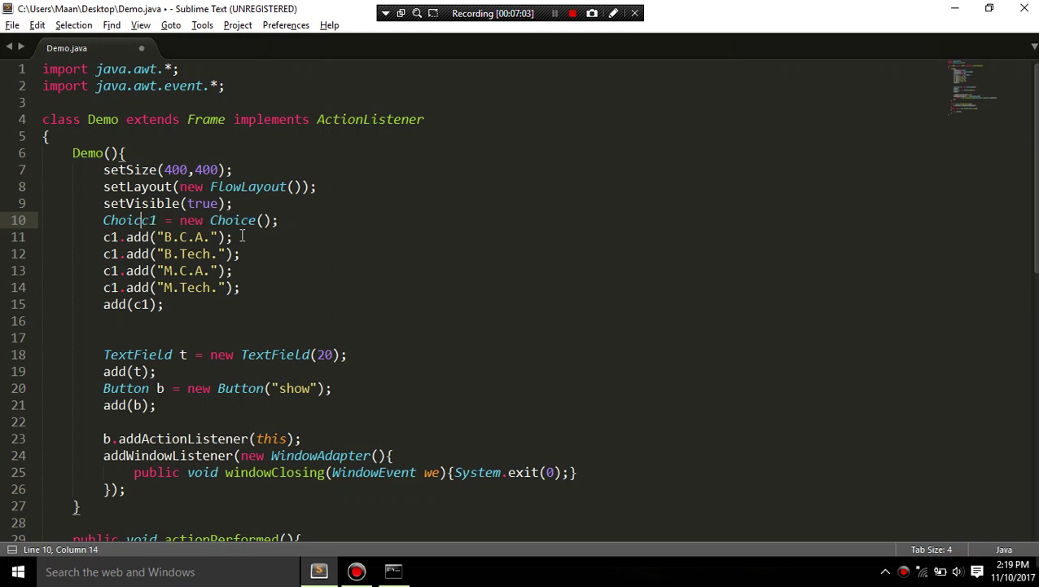
key("BackSpace")
key("BackSpace")
key("BackSpace")
key("BackSpace")
Declare Choice c1; as a class-level field and save
key("Up")
key("Up")
key("Up")
key("Up")
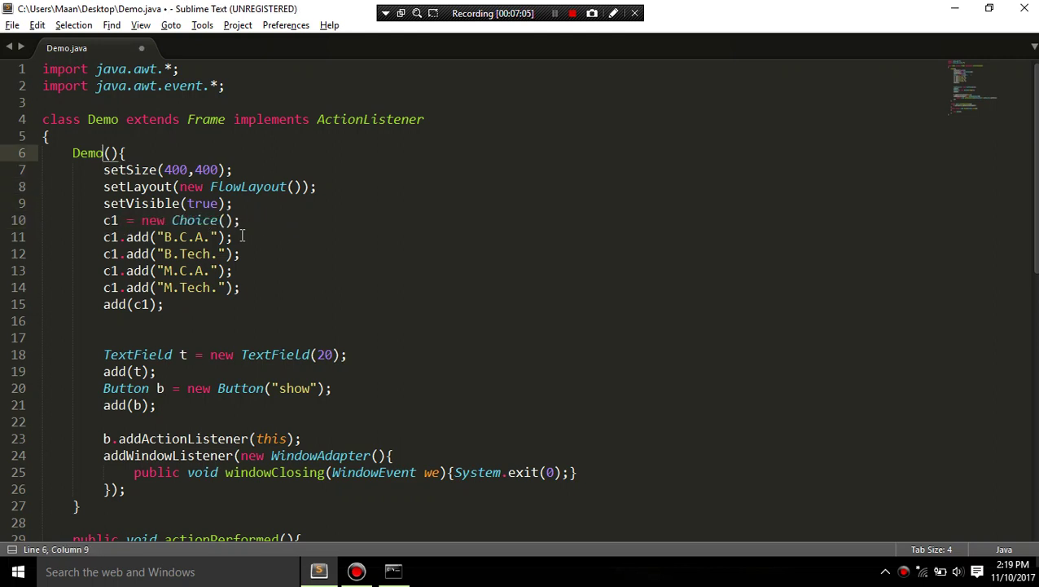
key("Up")
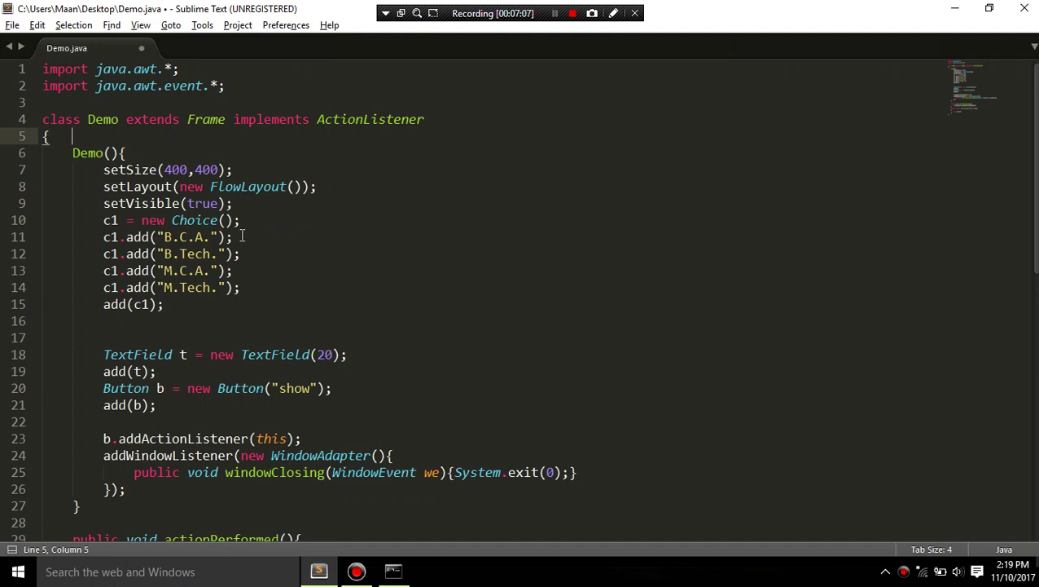
type("Choic")
key("BackSpace")
type("ice ")
type("c1")
type(";")
key("ctrl+s")
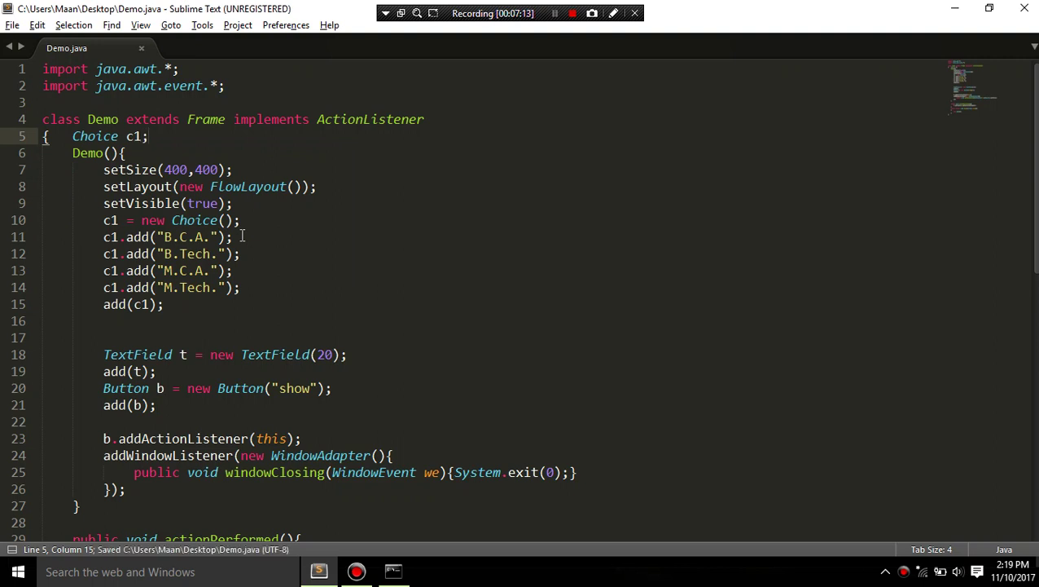
Cut the TextField type from the local t declaration on line 18
left_click(385, 208)
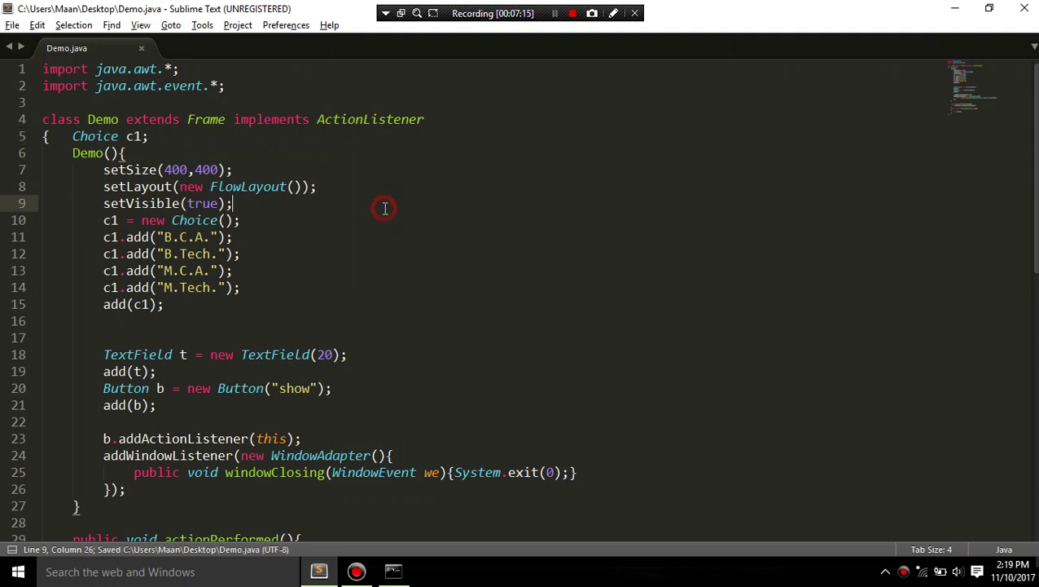
left_click(173, 501)
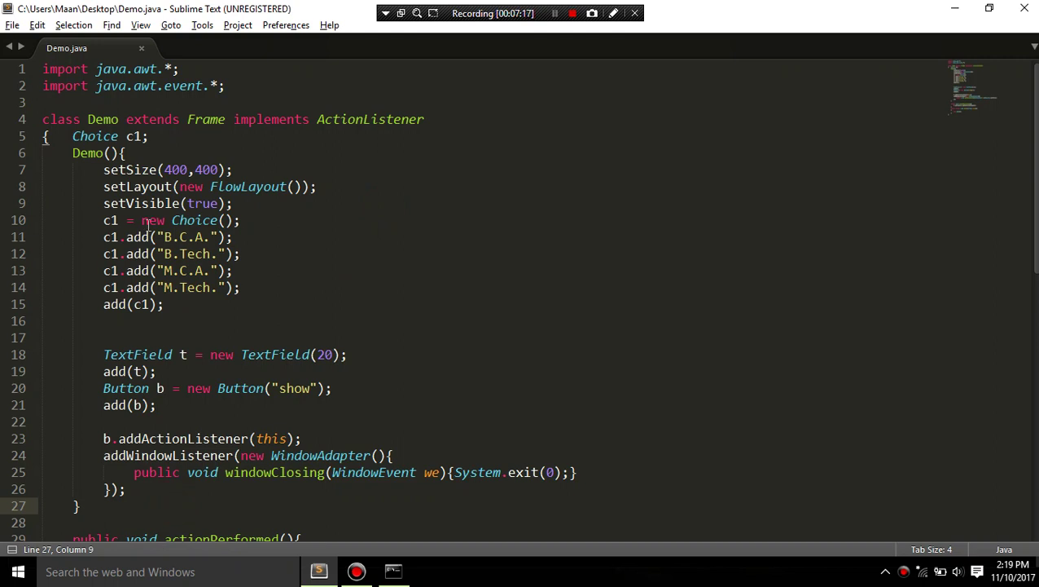
left_click(90, 155)
left_click_drag(88, 152, 106, 173)
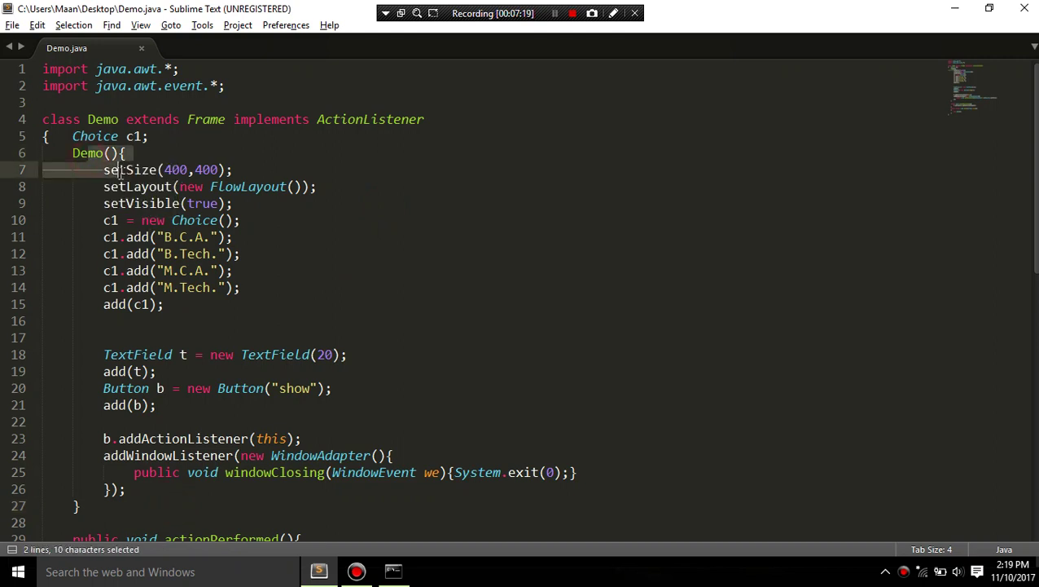
left_click(112, 169)
left_click(246, 198)
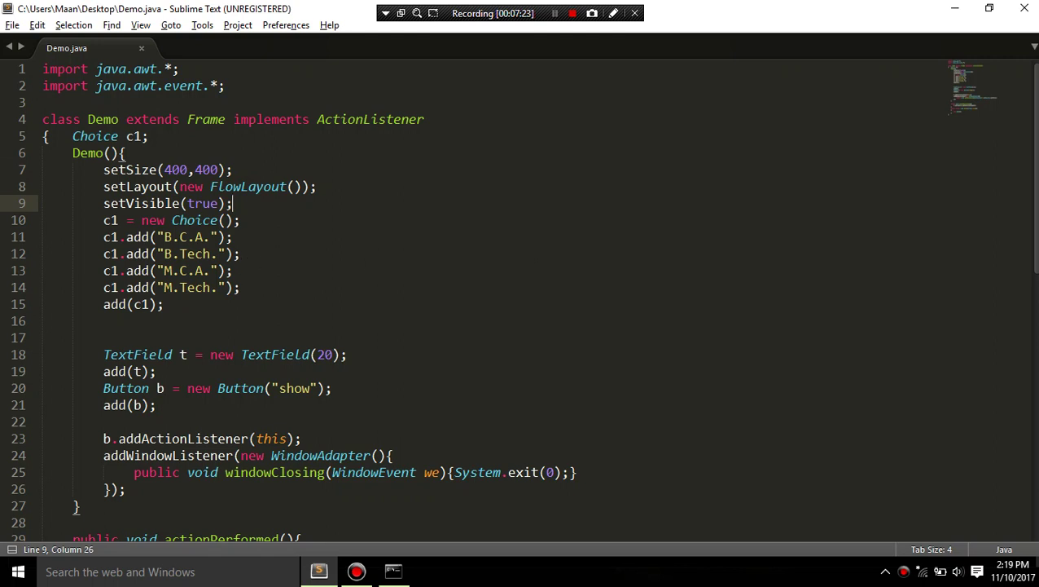
scroll(606, 286, "down", 1)
scroll(777, 254, "down", 1)
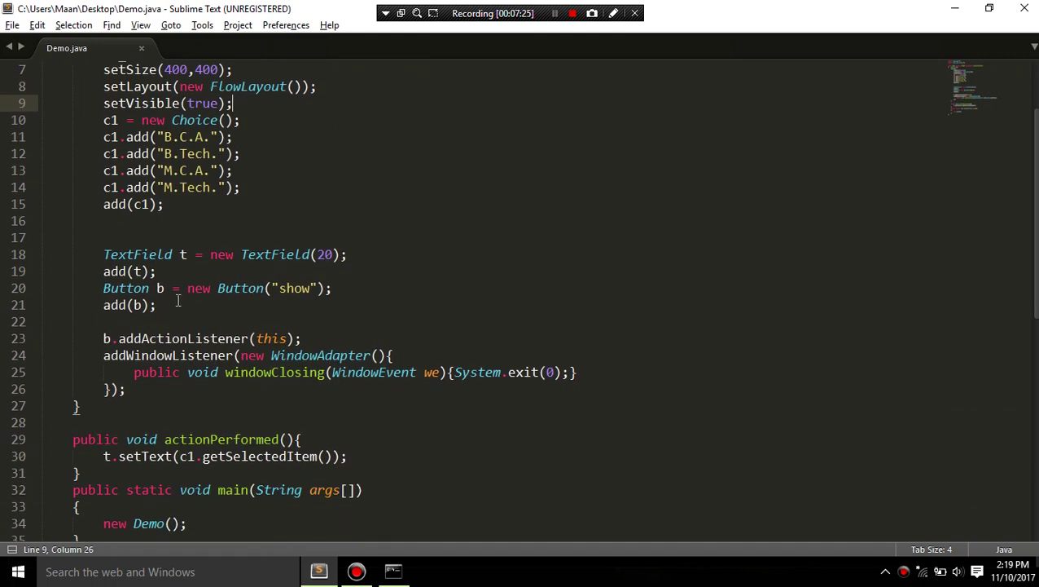
left_click_drag(101, 254, 174, 254)
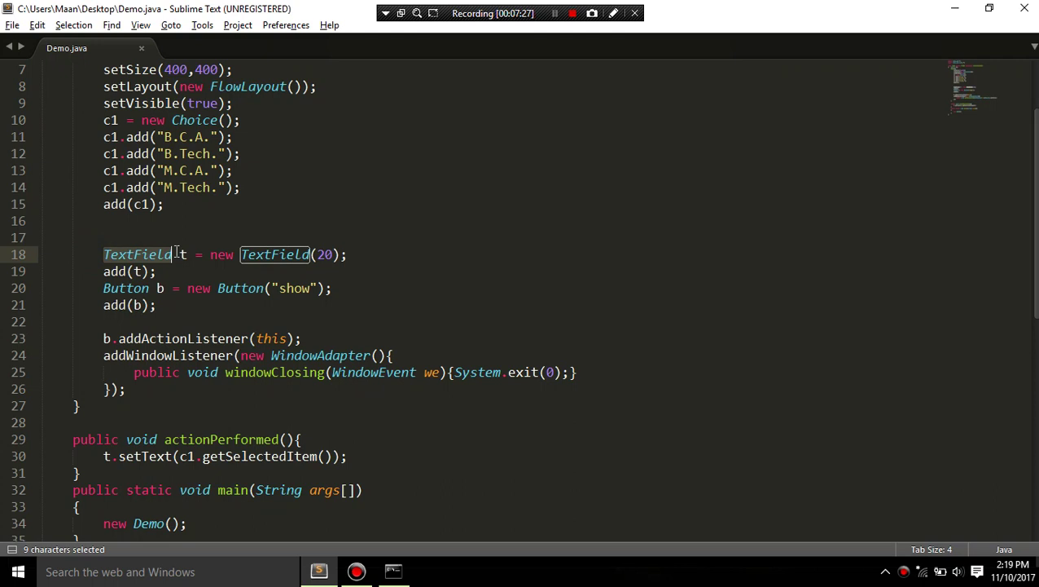
key("ctrl+x")
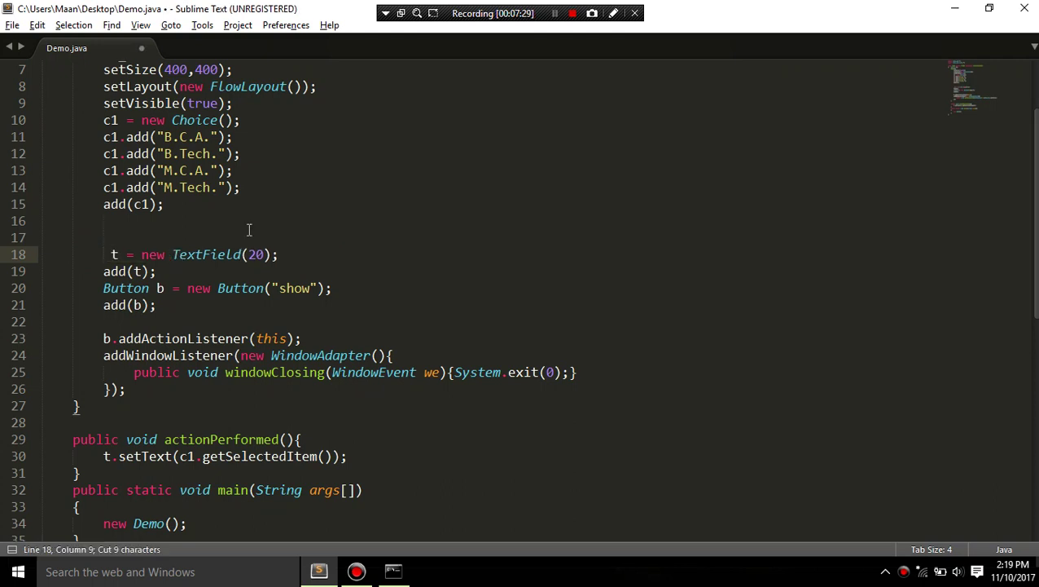
Declare TextField t; as a class field below Choice c1 and save
scroll(1035, 278, "up", 2)
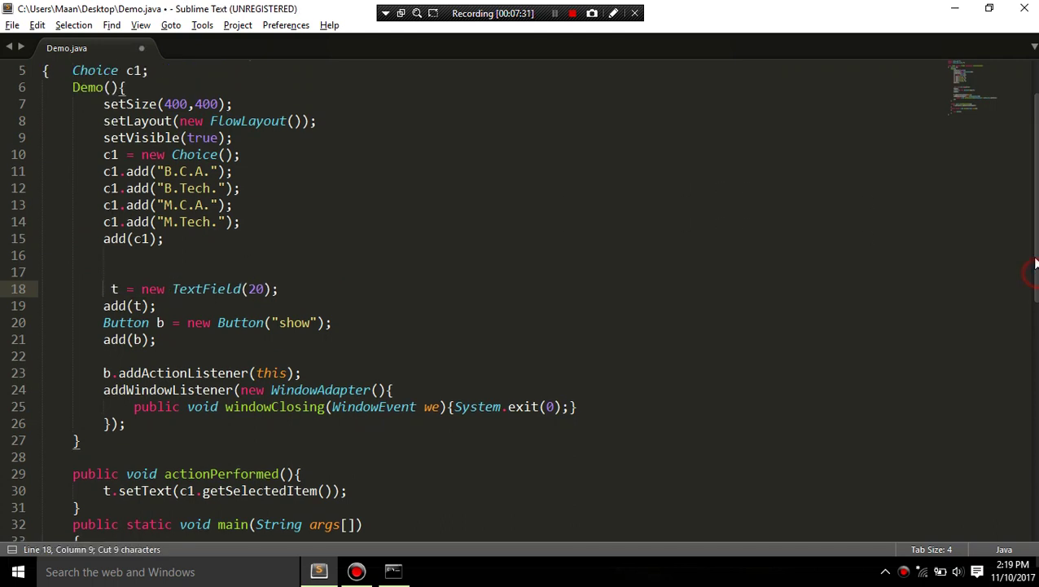
left_click(280, 120)
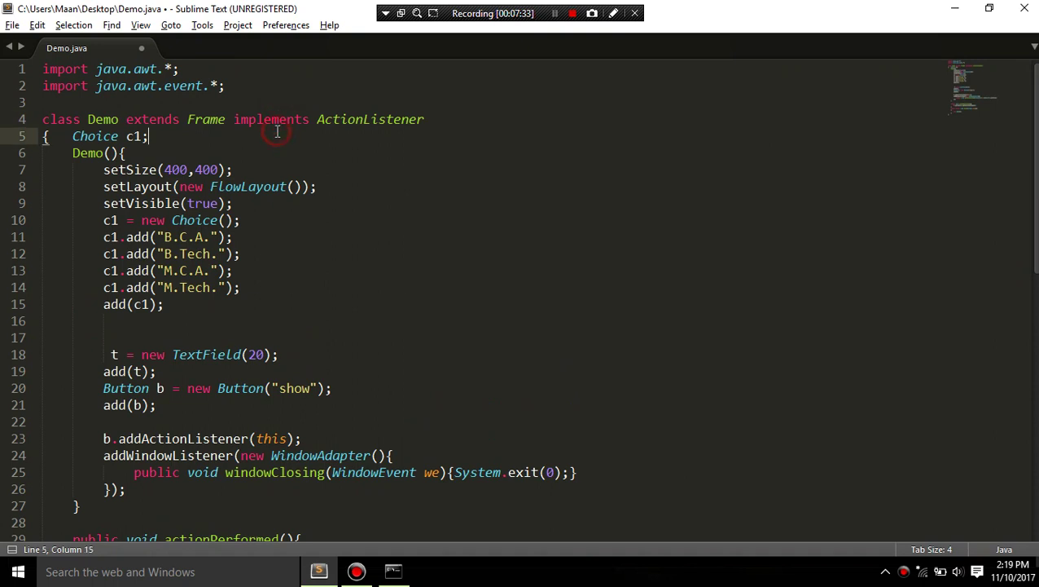
key("Return")
key("ctrl+v")
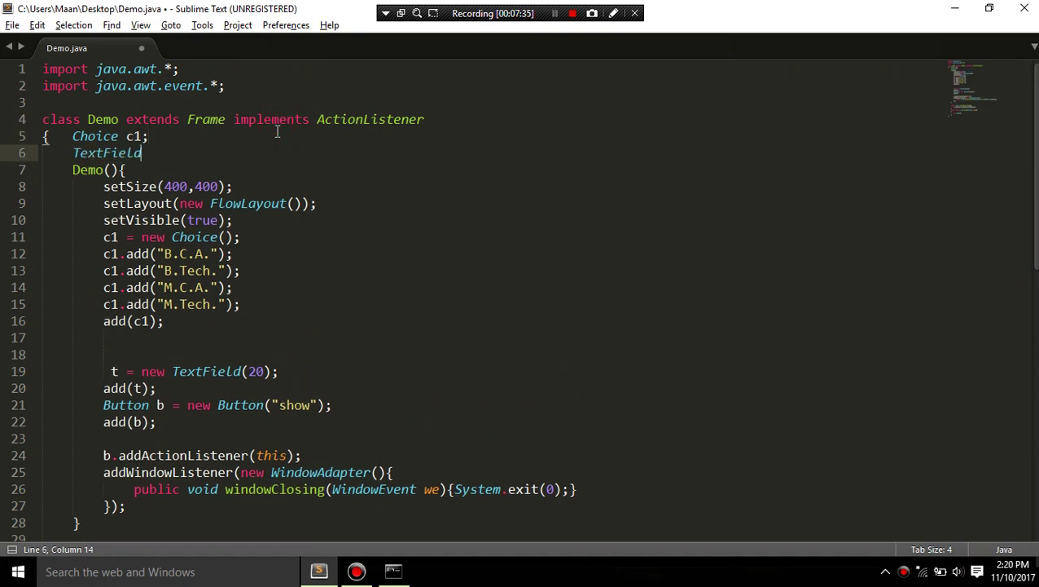
type(" t")
key("Escape")
type(";")
key("ctrl+s")
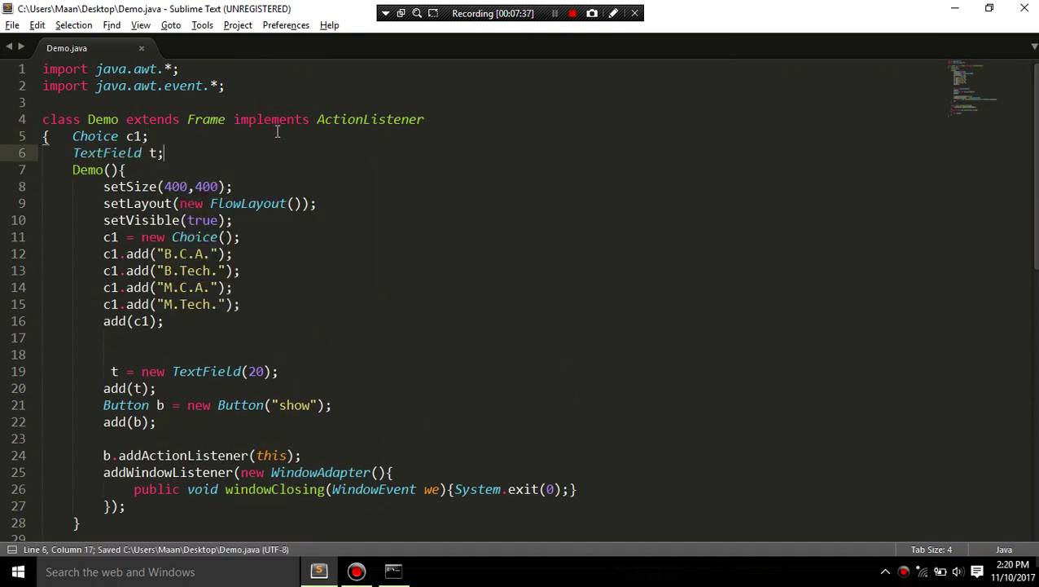
Recompile Demo.java in Command Prompt
key("alt+Tab")
key("Up")
key("Return")
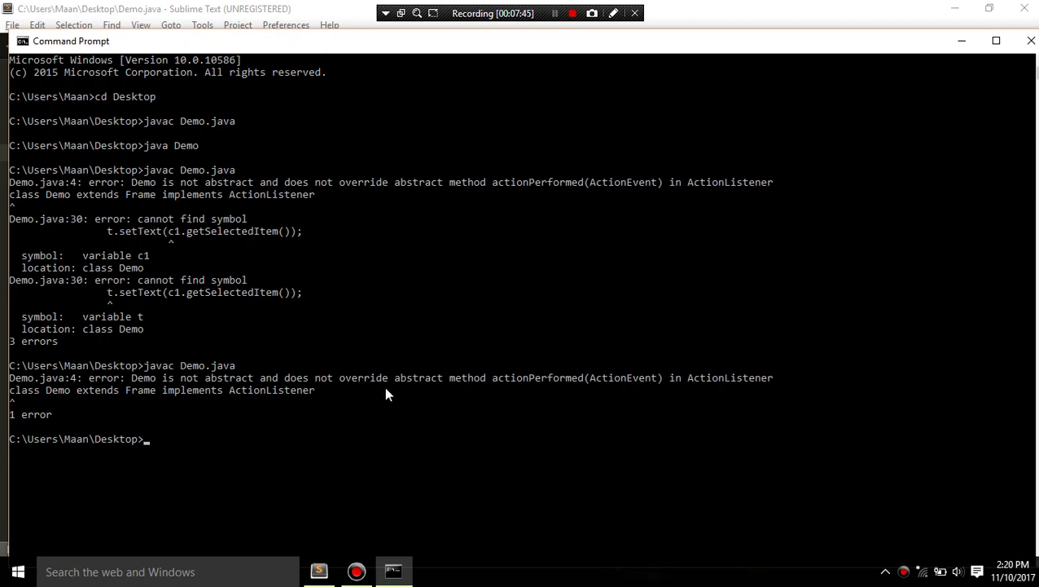
Return to Demo.java in Sublime Text after the single actionPerformed(ActionEvent) error
key("alt+Tab")
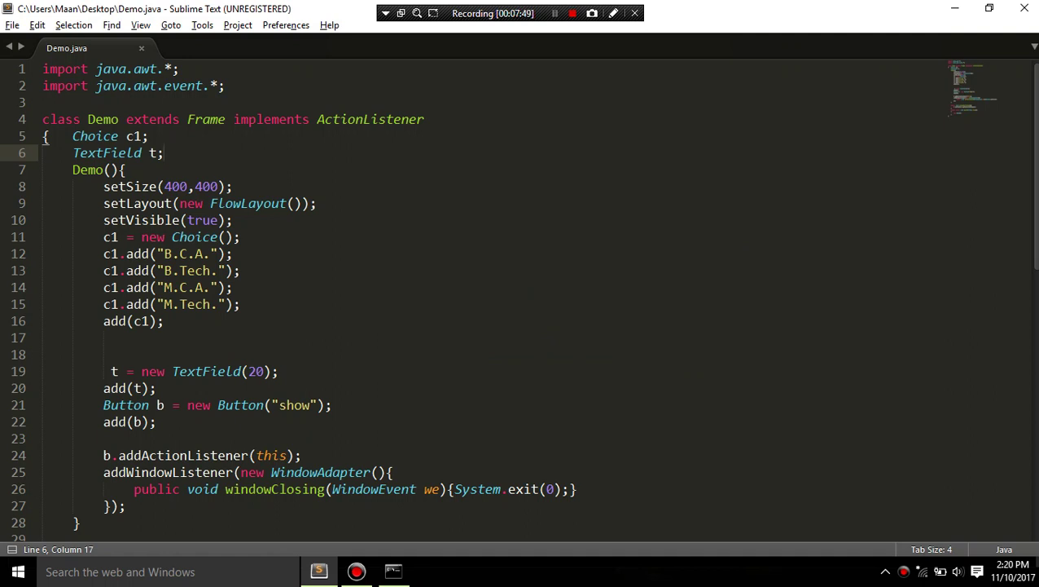
Add the ActionEvent ae parameter to actionPerformed() and save Demo.java
left_click(1033, 181)
left_click_drag(1033, 181, 1033, 285)
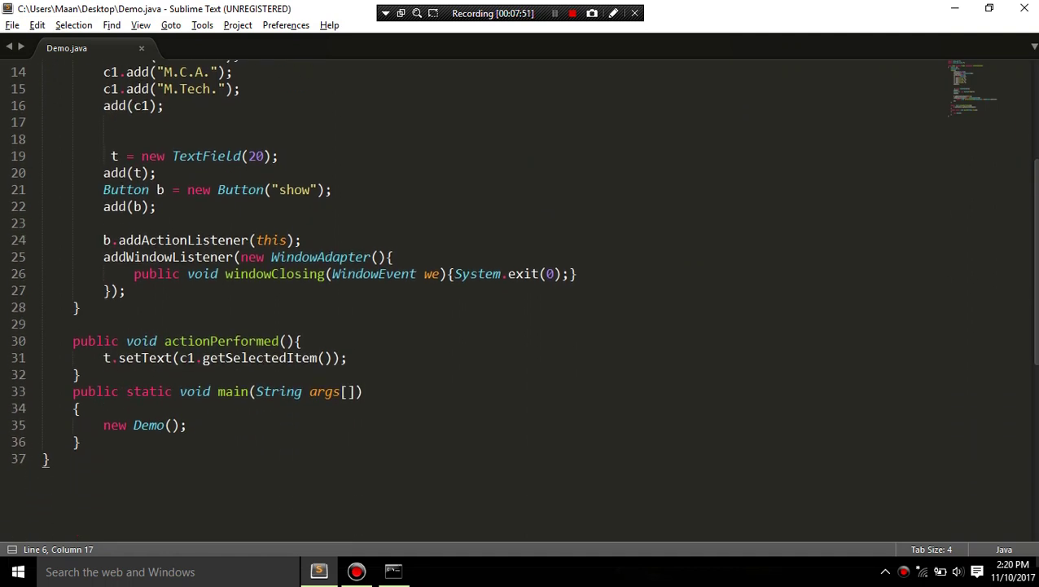
left_click(287, 332)
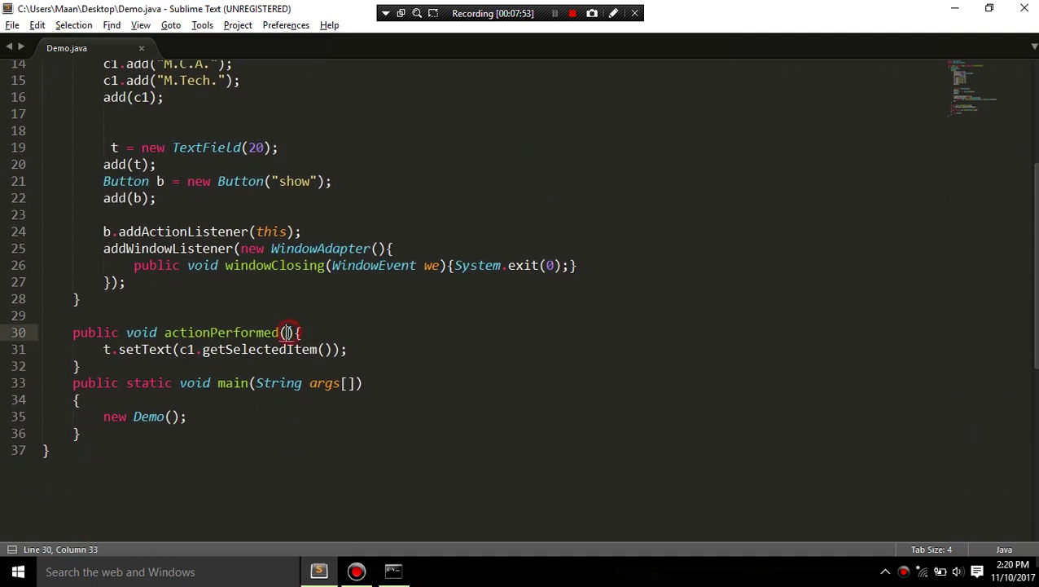
type("Act")
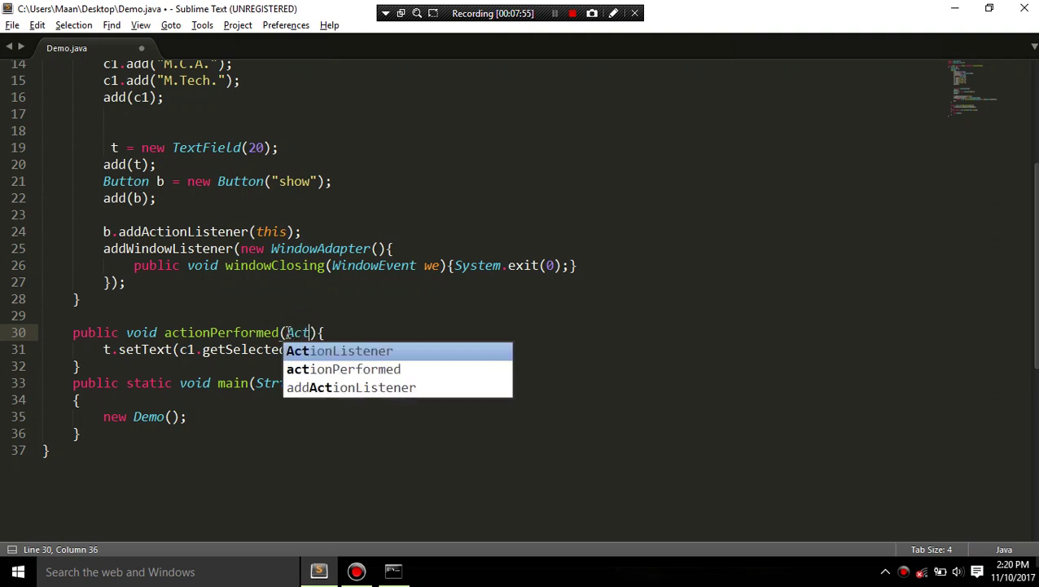
type("ionEve")
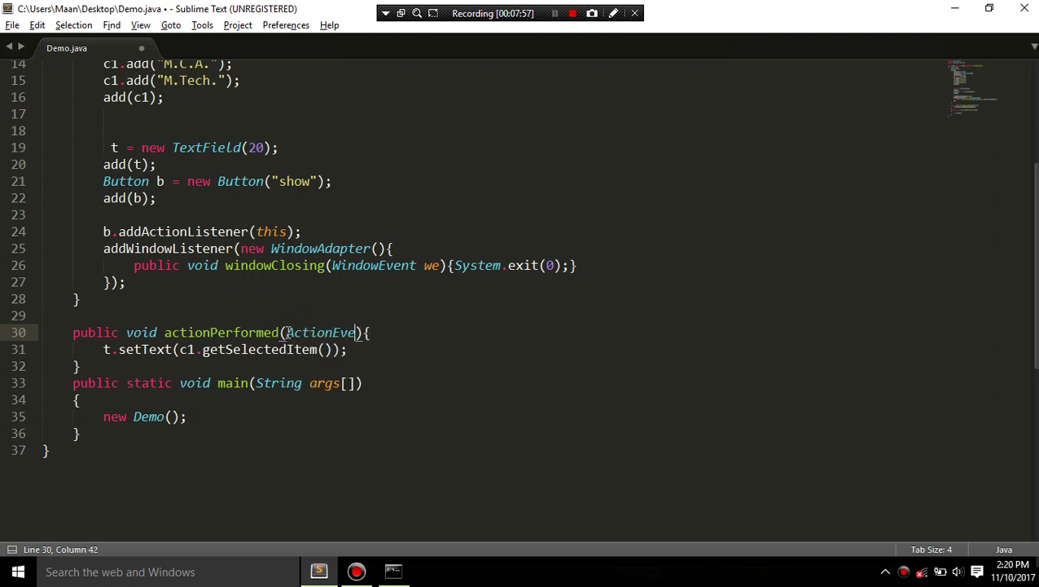
type("nt ae")
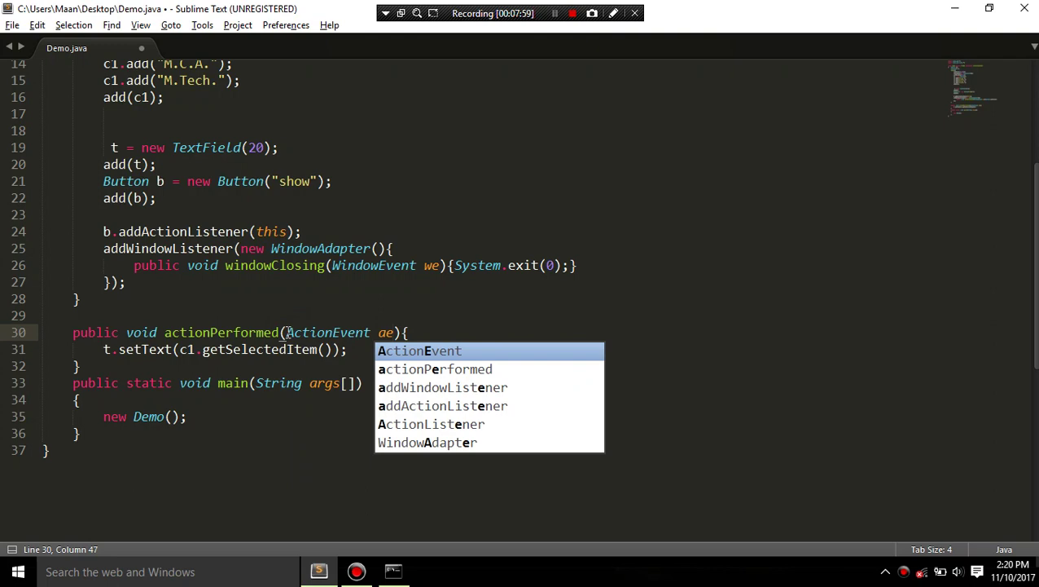
key("ctrl+s")
Recompile Demo.java without errors and launch it with java Demo
key("alt+Tab")
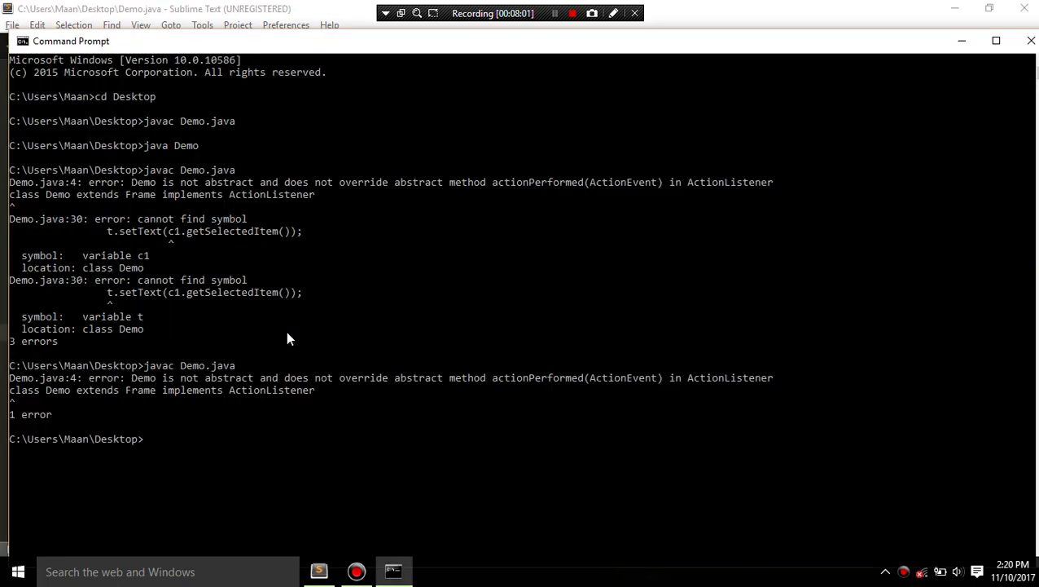
key("Up")
key("Return")
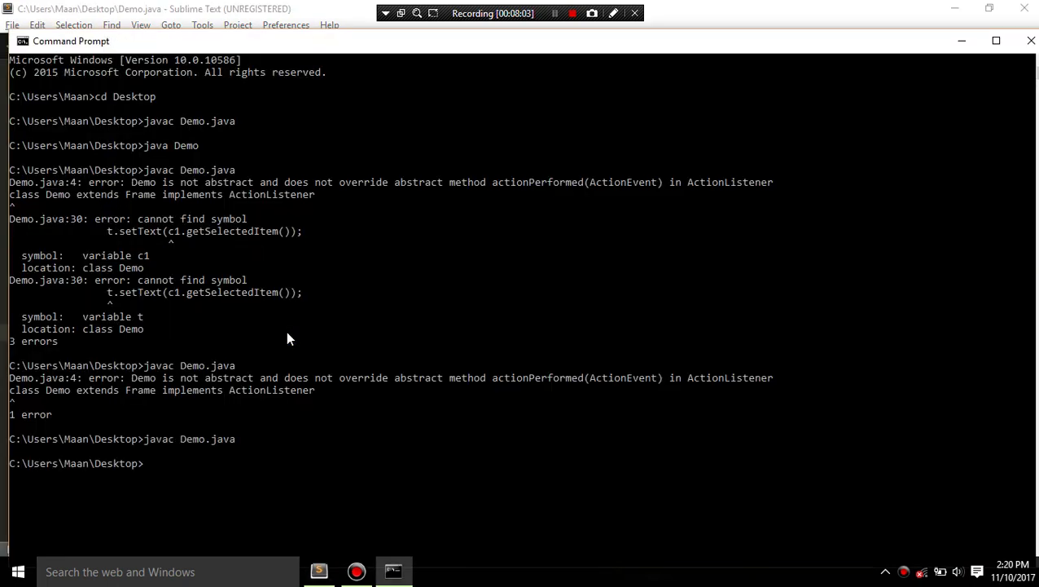
type("java")
type(" Demo")
key("Return")
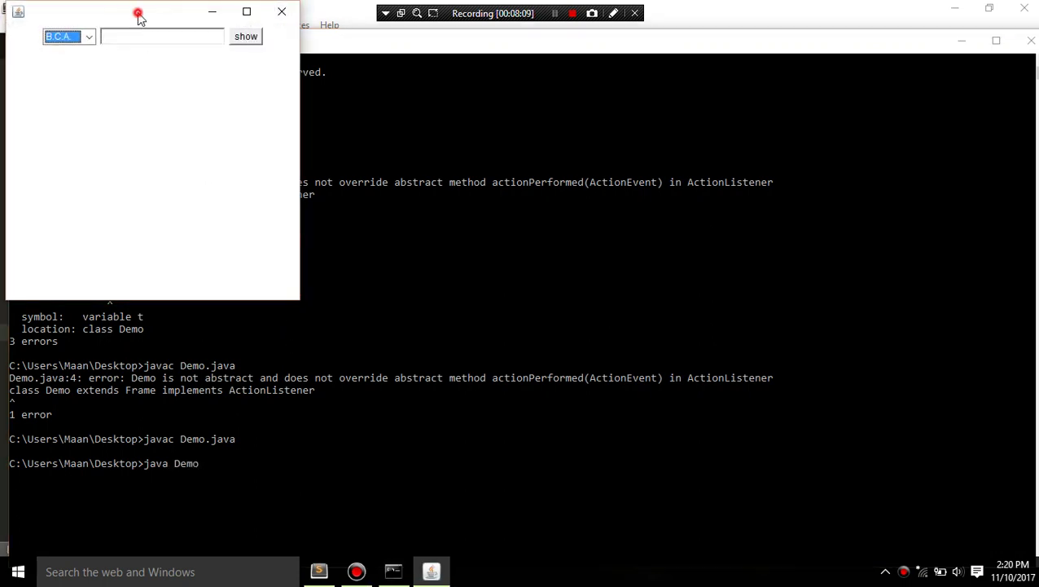
Center the window, then choose B.Tech., B.C.A. and M.Tech., clicking show after each
left_click_drag(138, 16, 622, 172)
left_click(575, 195)
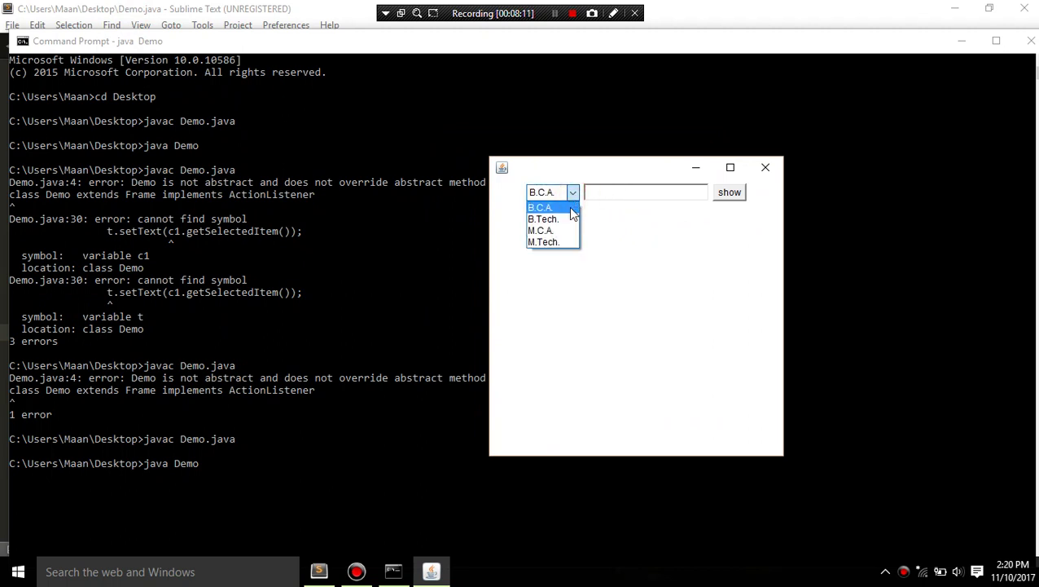
left_click(556, 222)
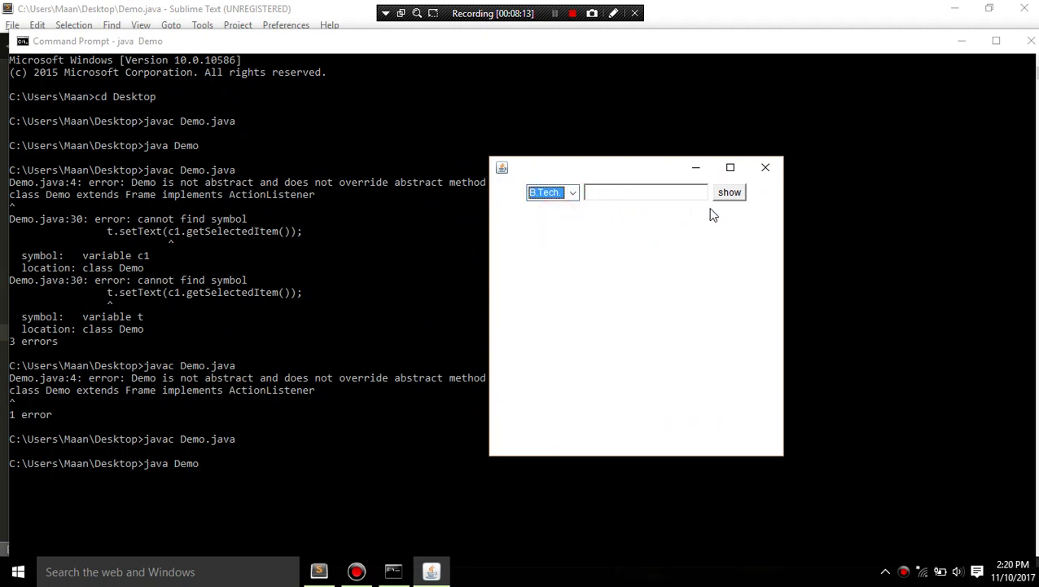
left_click(737, 201)
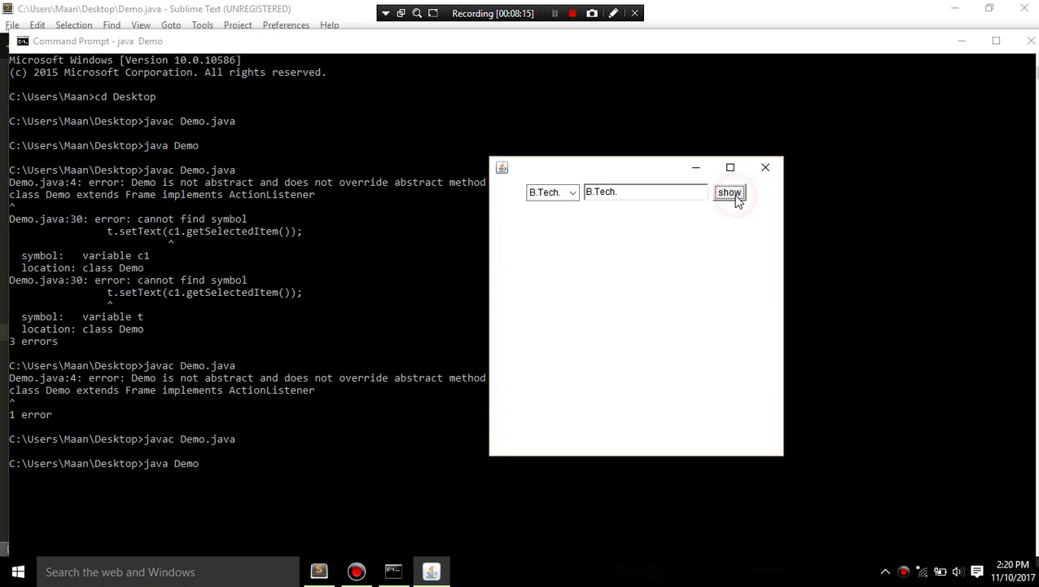
left_click(668, 195)
left_click(550, 192)
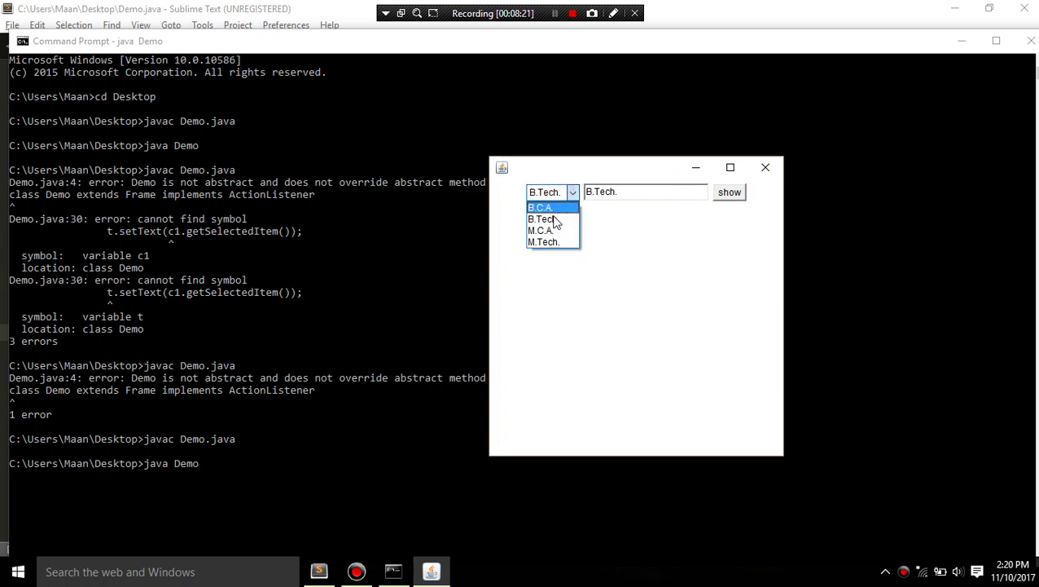
left_click(552, 208)
left_click(730, 199)
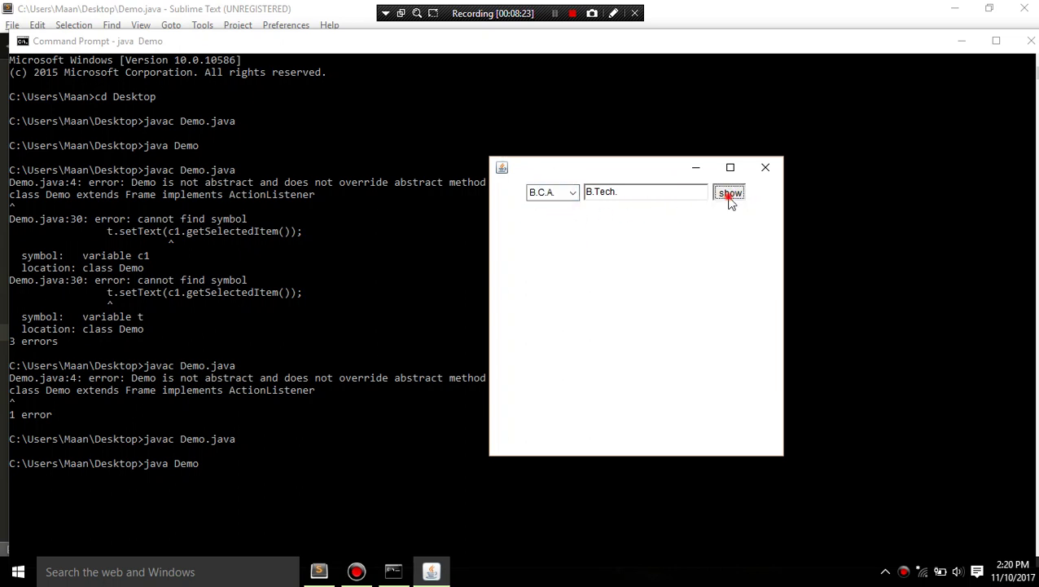
left_click(556, 193)
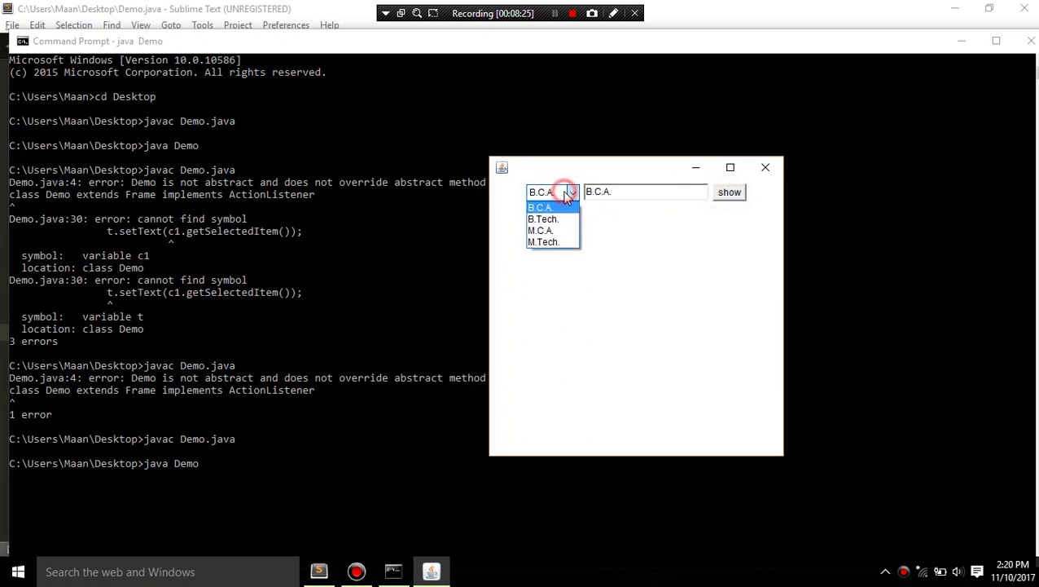
left_click(554, 242)
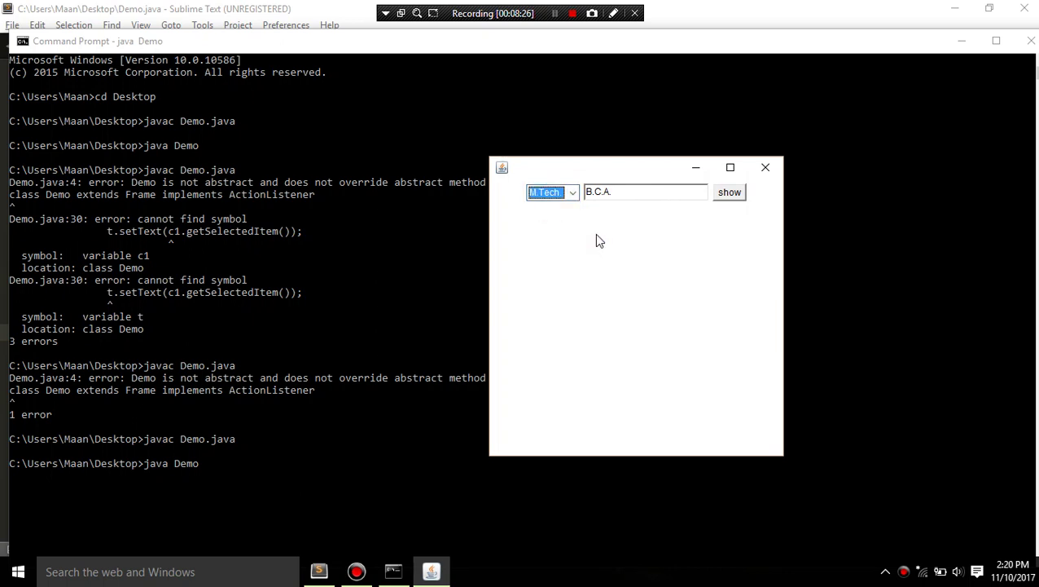
left_click(733, 195)
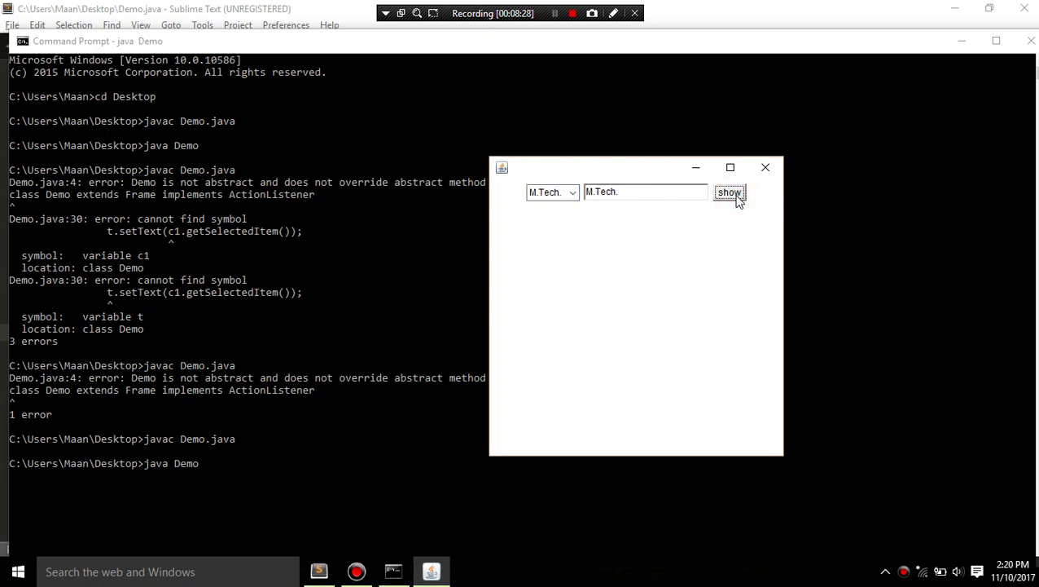